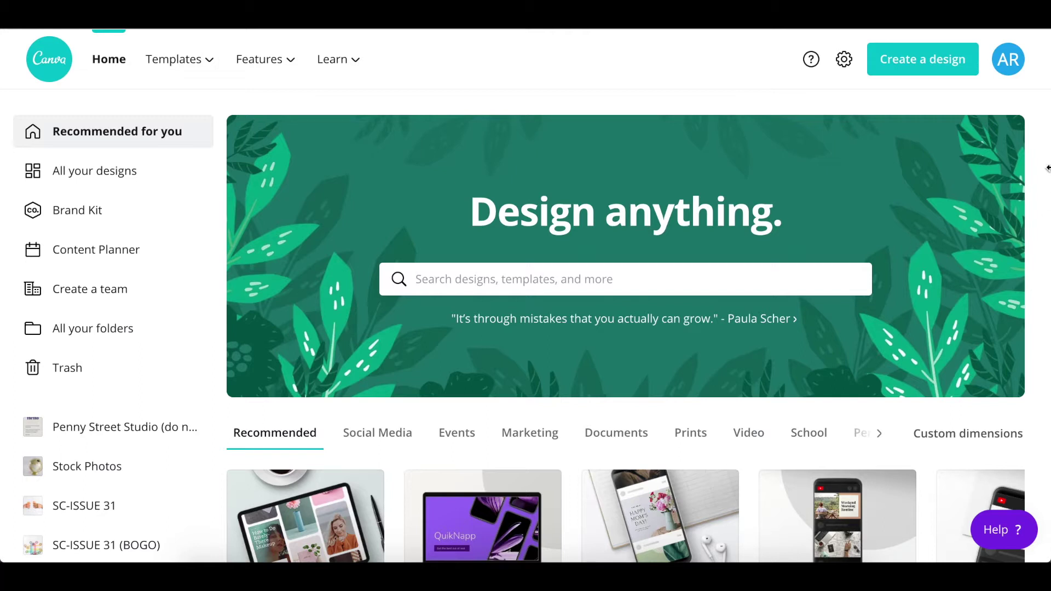
# Create a blank custom-size design of 3000 × 2400 px
pyautogui.click(923, 64)
pyautogui.click(749, 142)
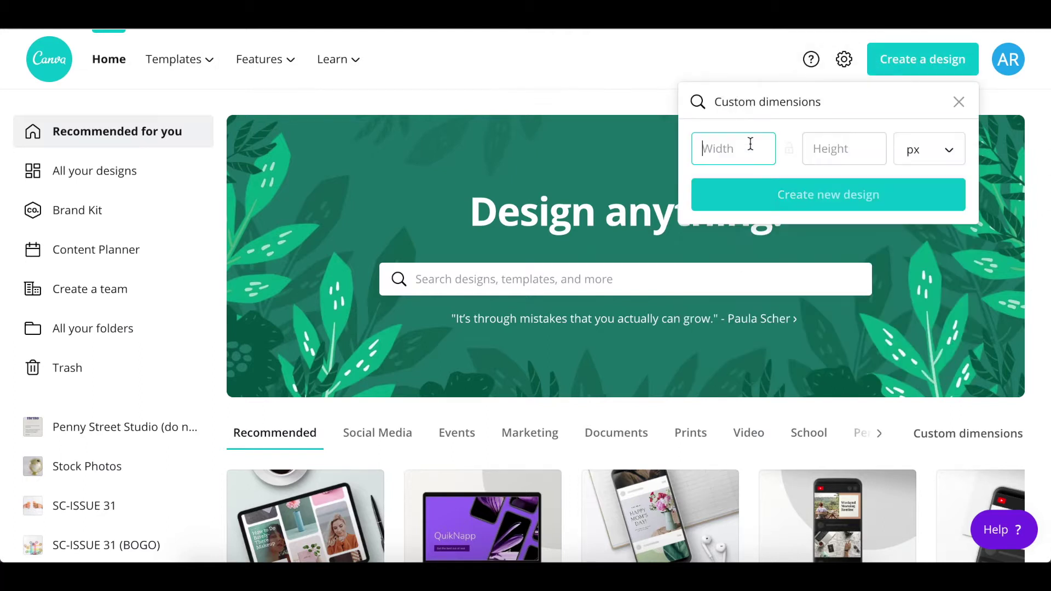
pyautogui.write('3000')
pyautogui.click(816, 155)
pyautogui.write('2400')
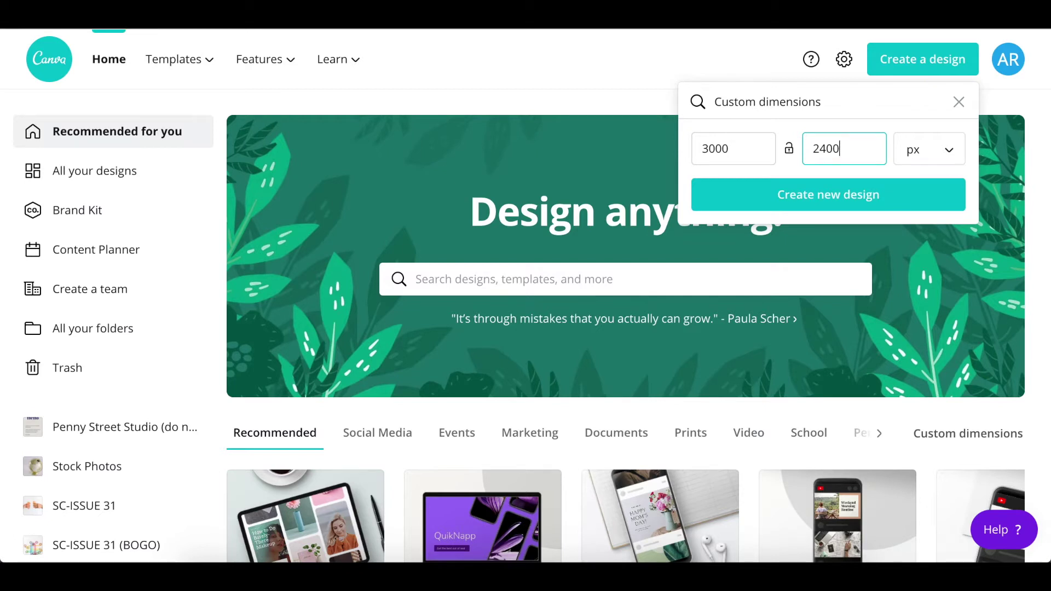
pyautogui.click(830, 197)
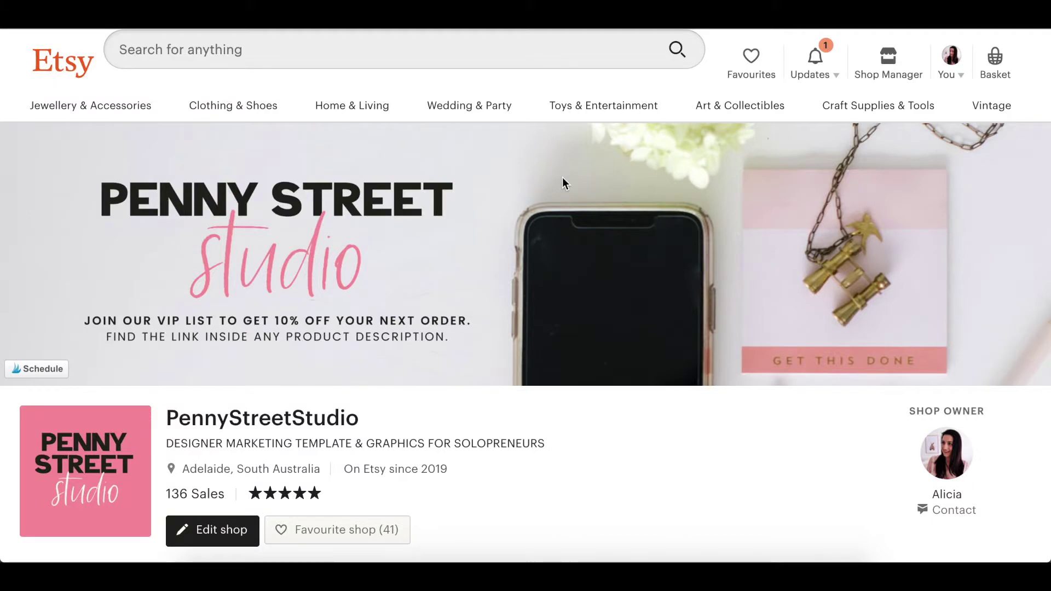
# Open the Build Your Email List roadmap listing in the Etsy shop and play its video
pyautogui.scroll(-8, 569, 308)
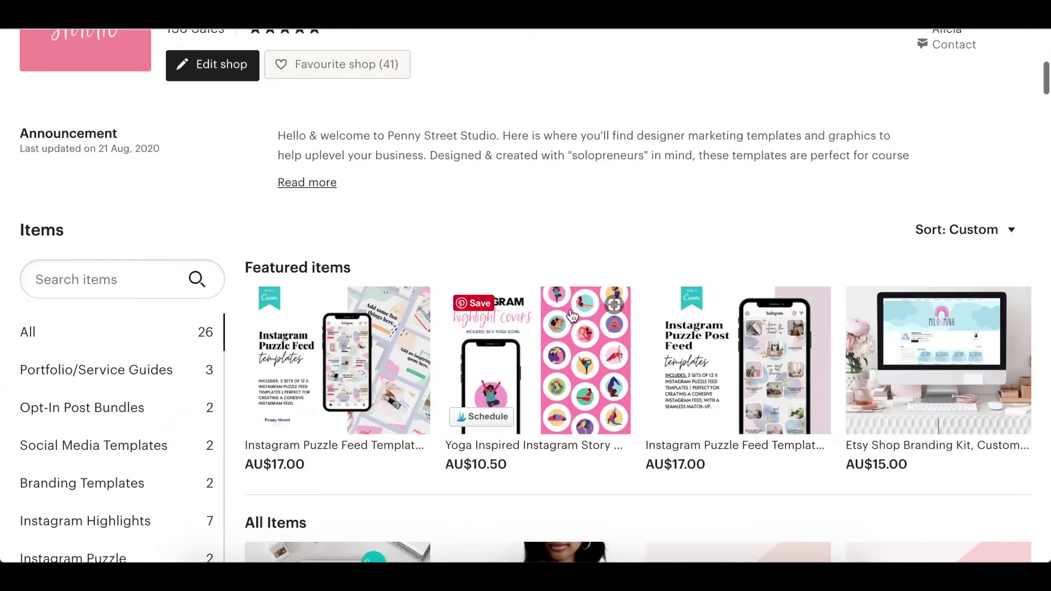
pyautogui.scroll(-5, 572, 316)
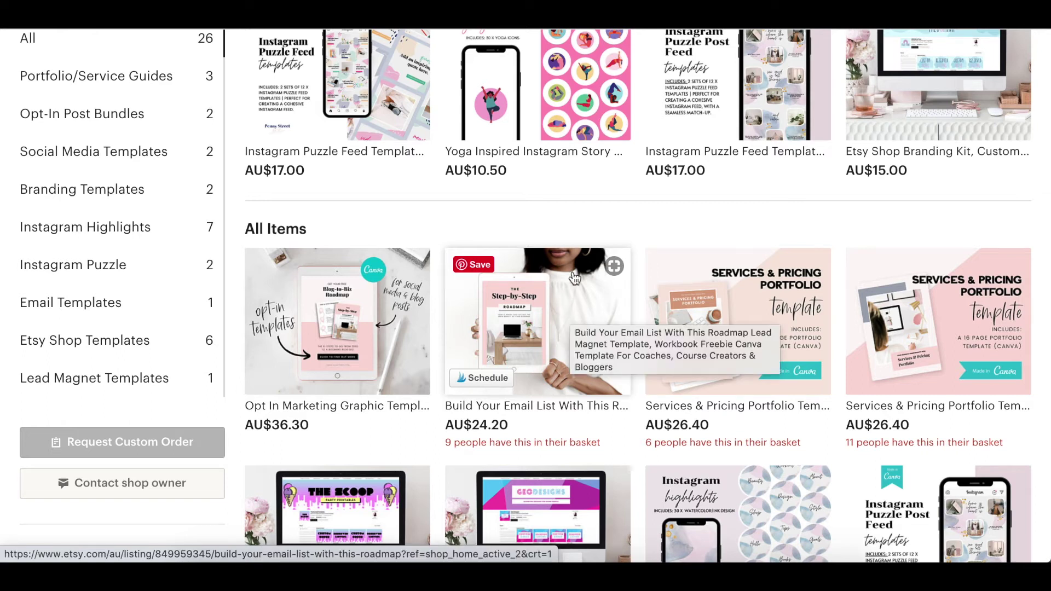
pyautogui.click(574, 312)
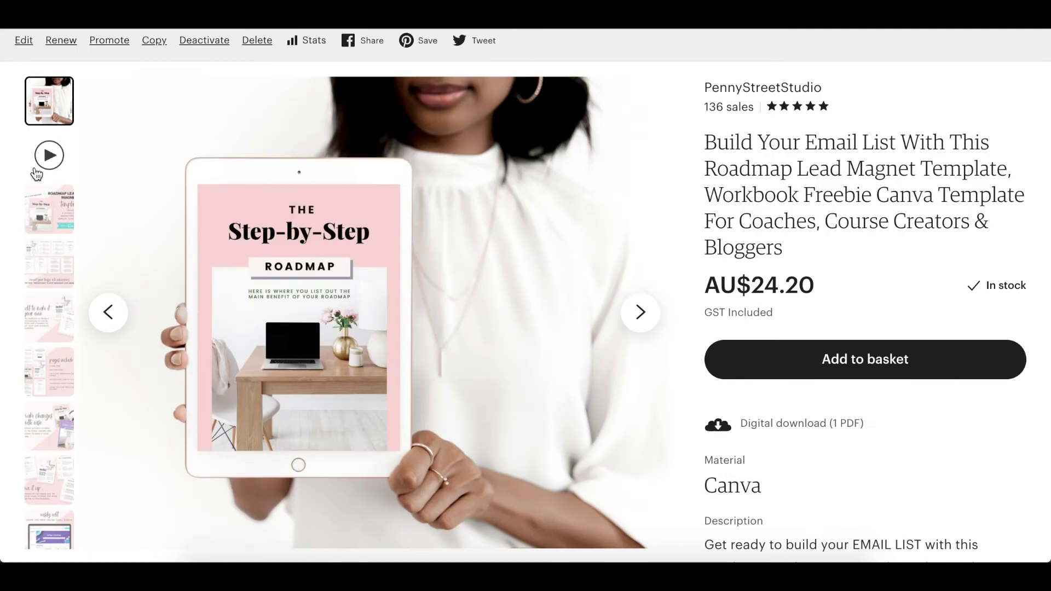
pyautogui.click(72, 145)
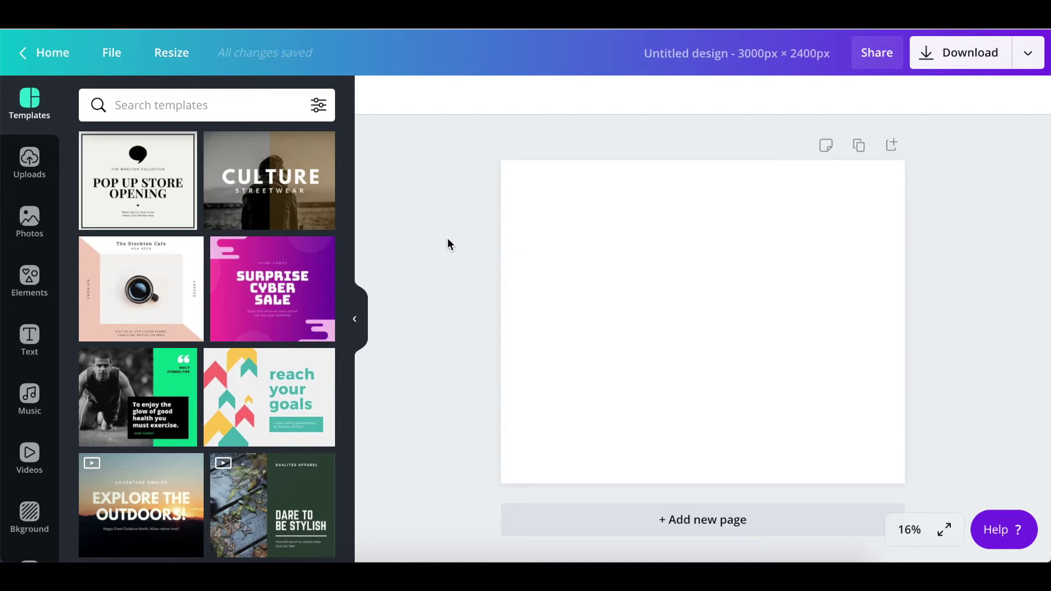
# Fill the page background with the pale pink palette colour
pyautogui.click(530, 180)
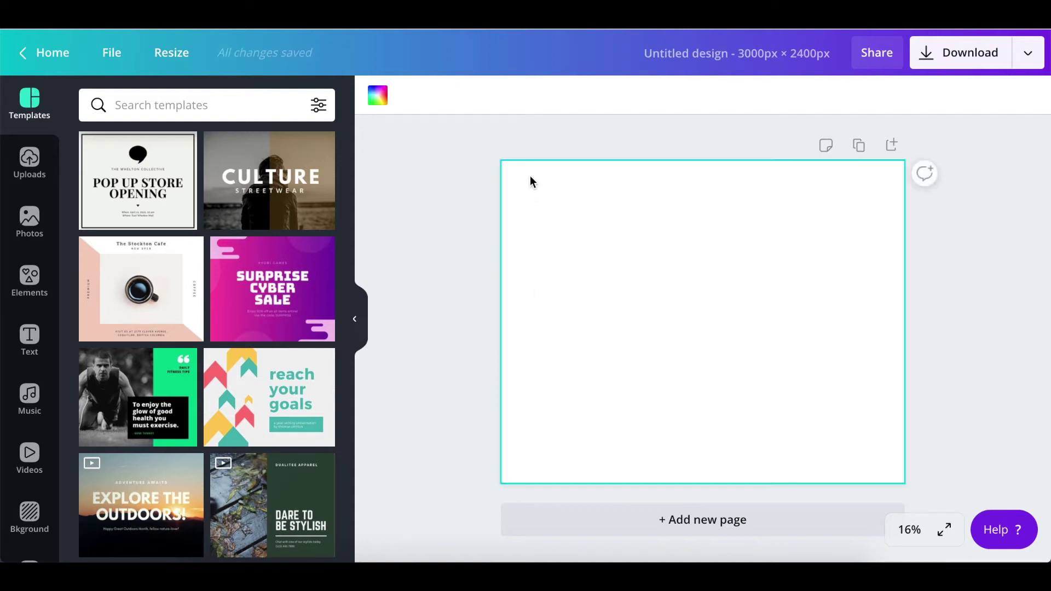
pyautogui.click(377, 98)
pyautogui.scroll(-7, 84, 438)
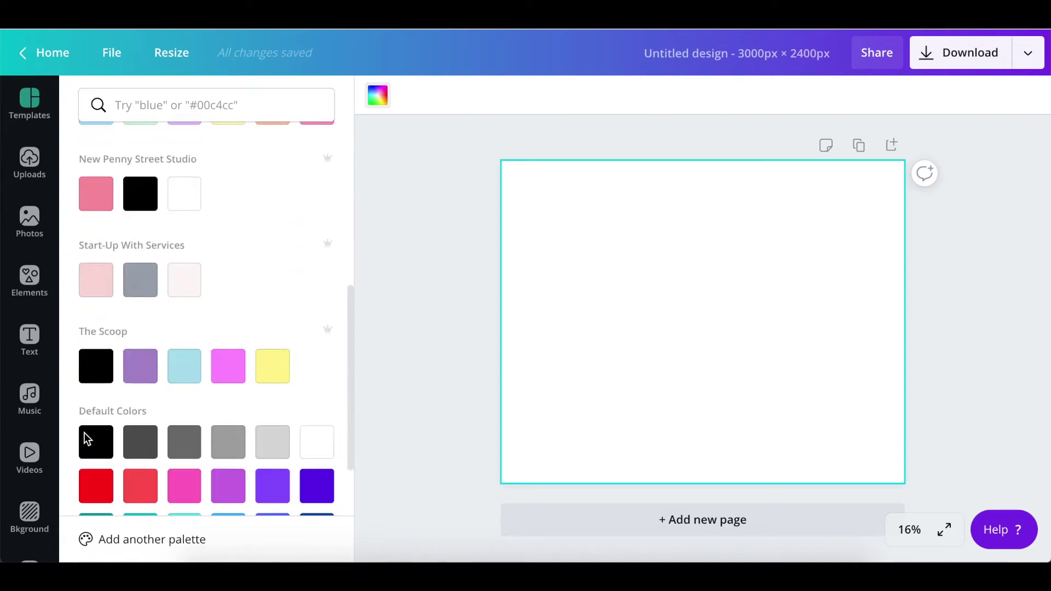
pyautogui.click(96, 295)
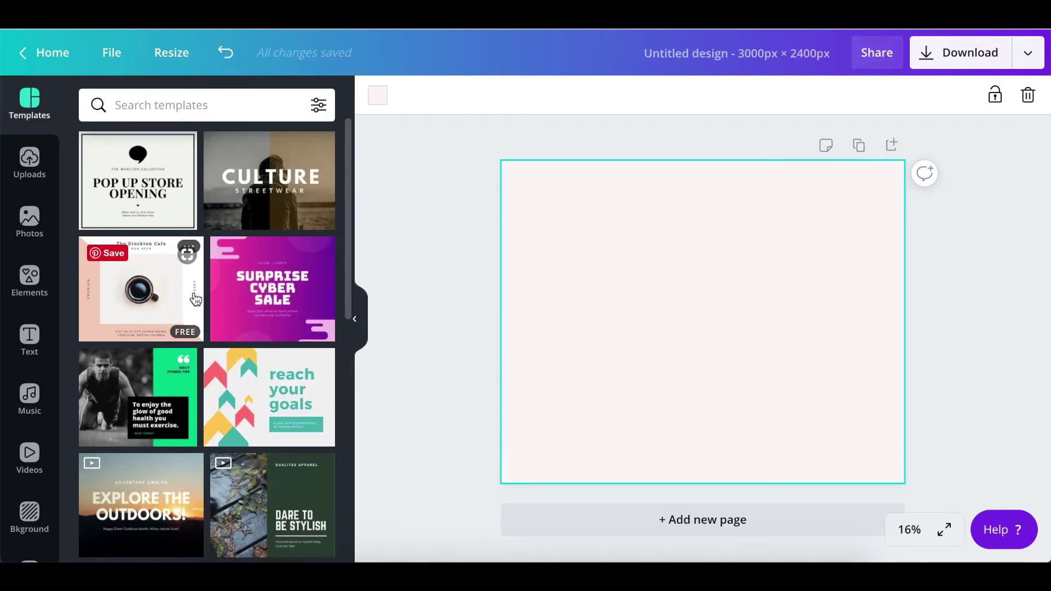
pyautogui.click(25, 298)
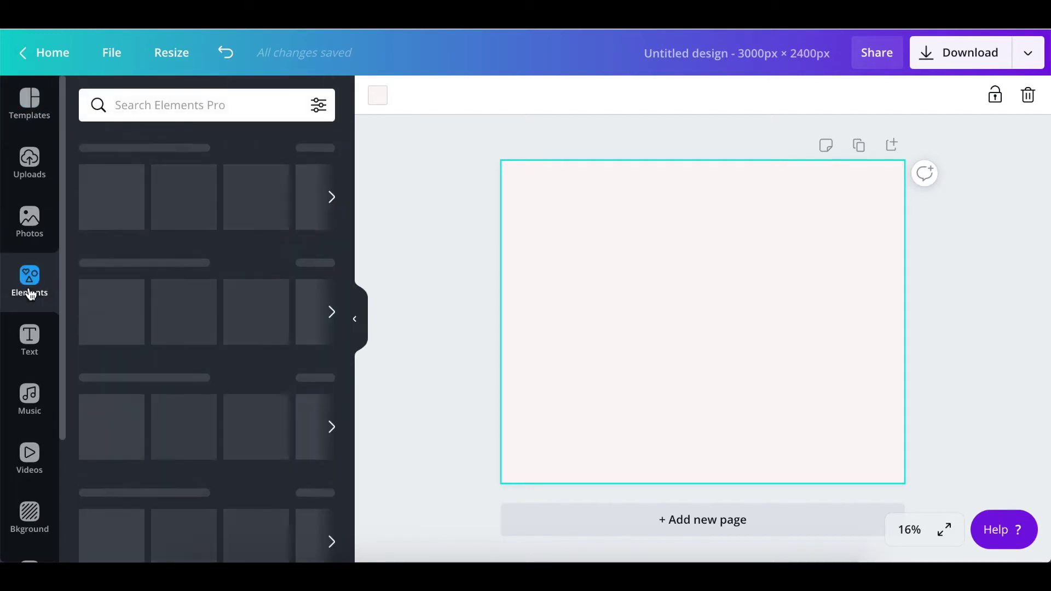
pyautogui.scroll(-5, 202, 402)
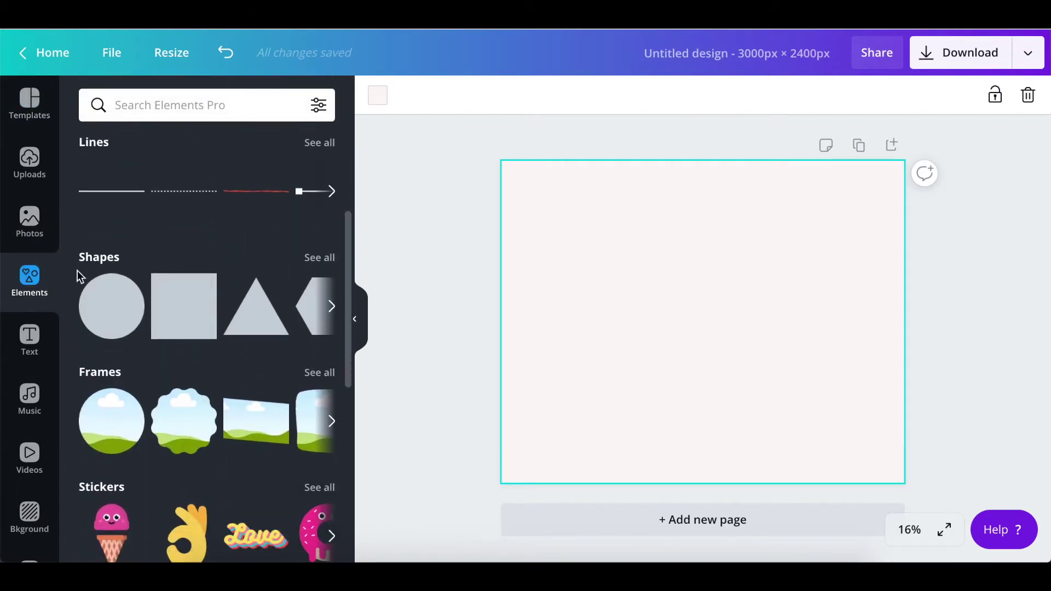
# Add a square, rotate it and stretch it diagonally across the page's lower-right half
pyautogui.click(180, 305)
pyautogui.moveTo(705, 440); pyautogui.dragTo(629, 402)
pyautogui.moveTo(760, 261); pyautogui.dragTo(929, 157)
pyautogui.moveTo(832, 317); pyautogui.dragTo(974, 465)
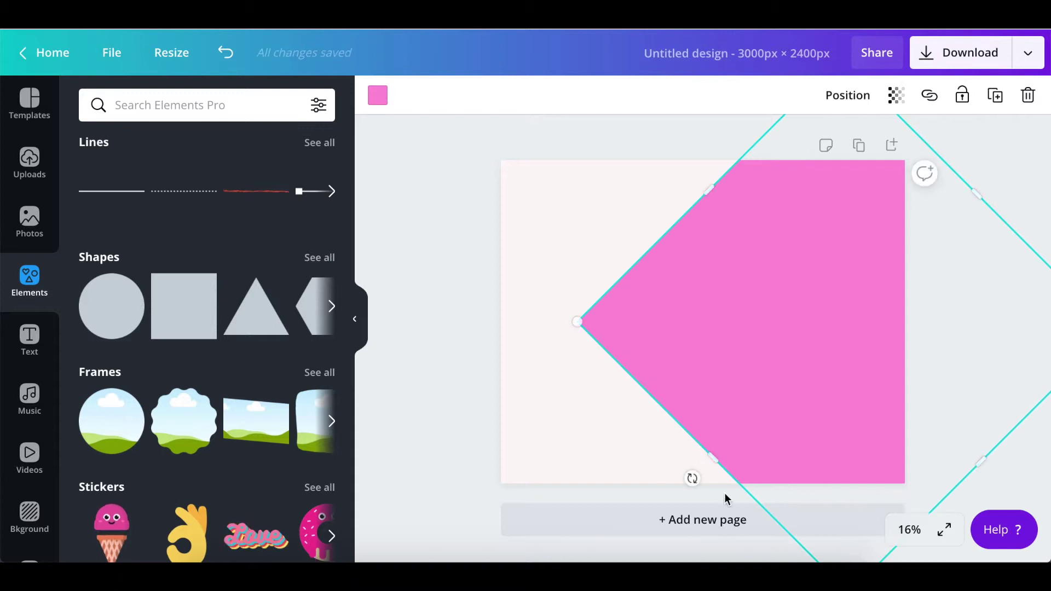
pyautogui.moveTo(714, 458); pyautogui.dragTo(509, 552)
pyautogui.moveTo(711, 345); pyautogui.dragTo(748, 373)
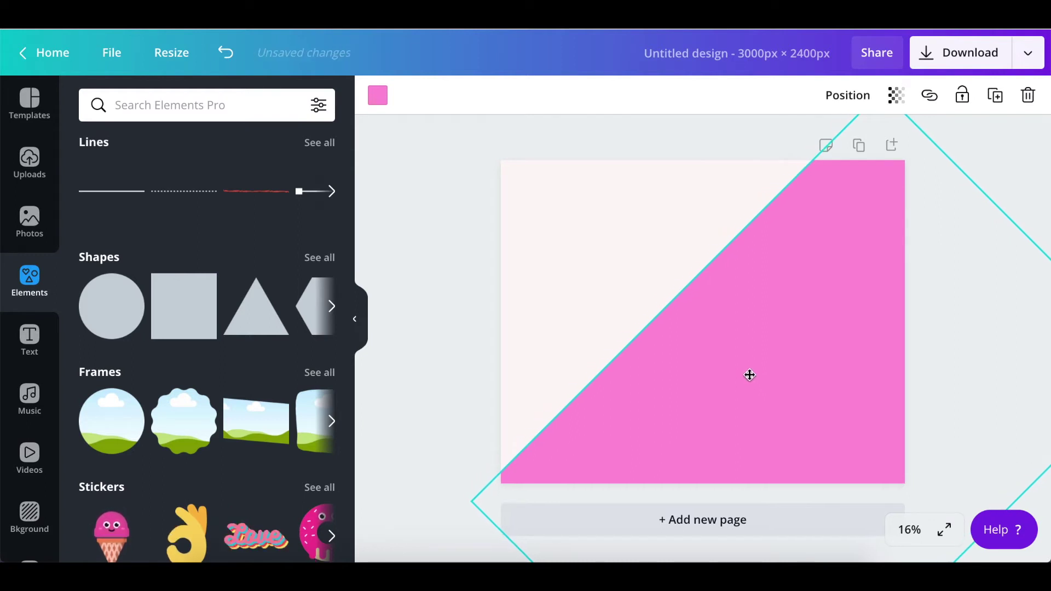
pyautogui.click(476, 361)
# Recolour the diagonal shape pale pink from the palette
pyautogui.click(513, 364)
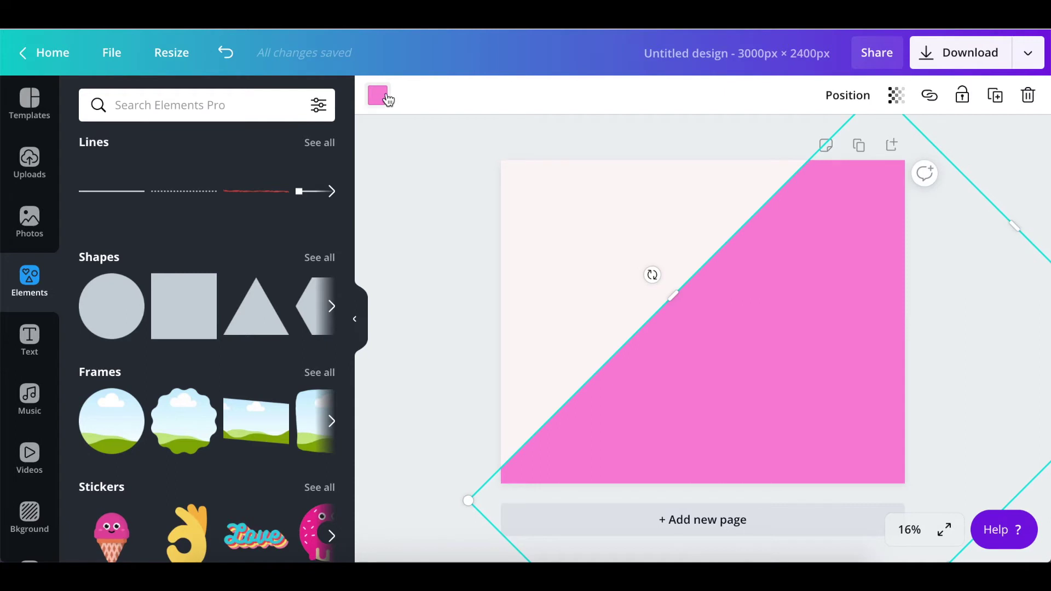
pyautogui.click(377, 95)
pyautogui.scroll(-3, 197, 394)
pyautogui.scroll(-2, 197, 394)
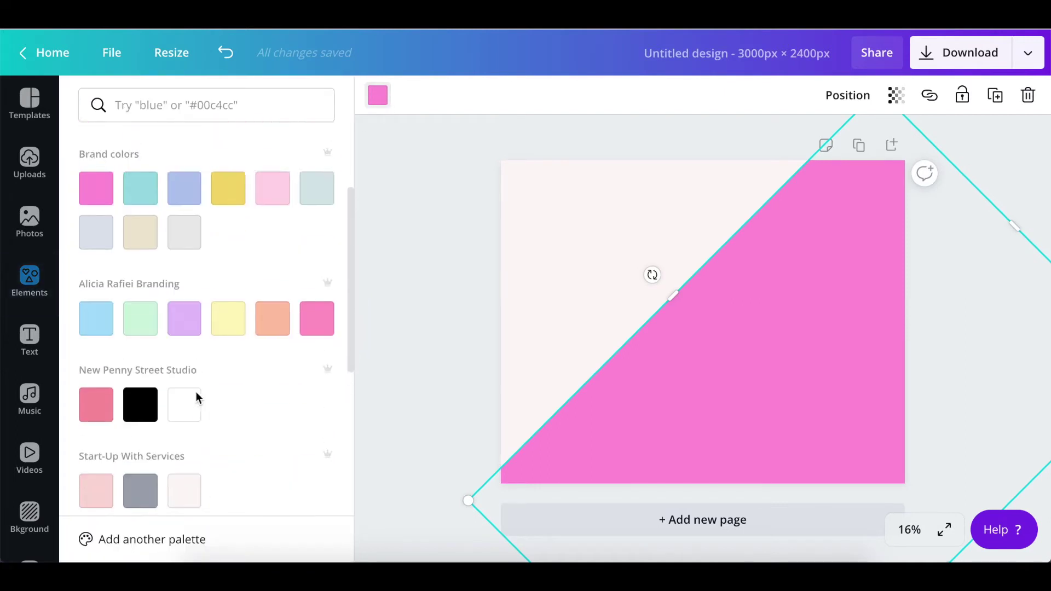
pyautogui.click(96, 412)
pyautogui.click(453, 337)
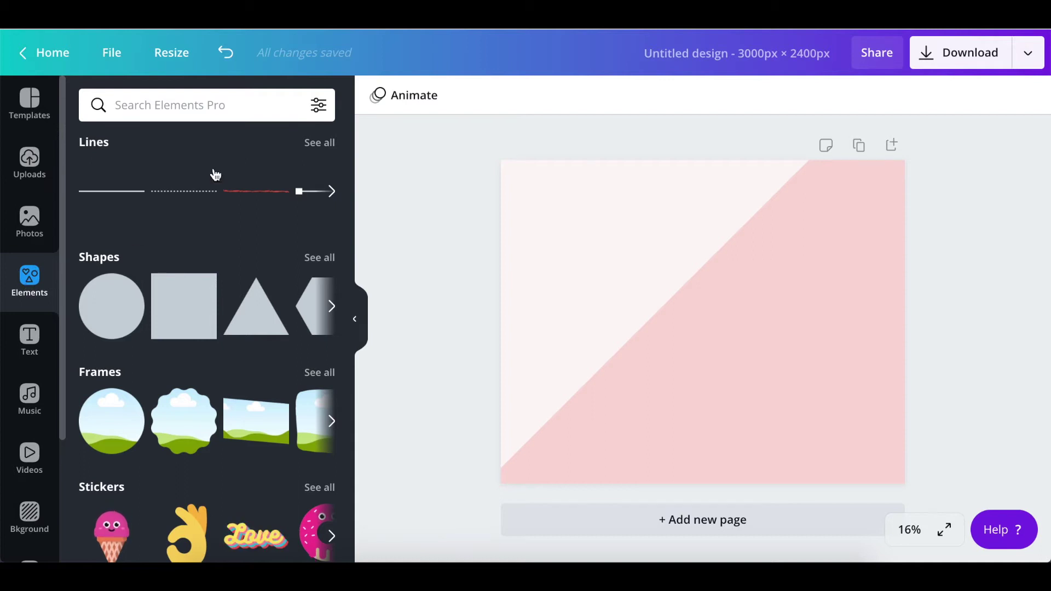
# Add the tablet frame from Frames, enlarge it and centre it on the page
pyautogui.scroll(-2, 215, 174)
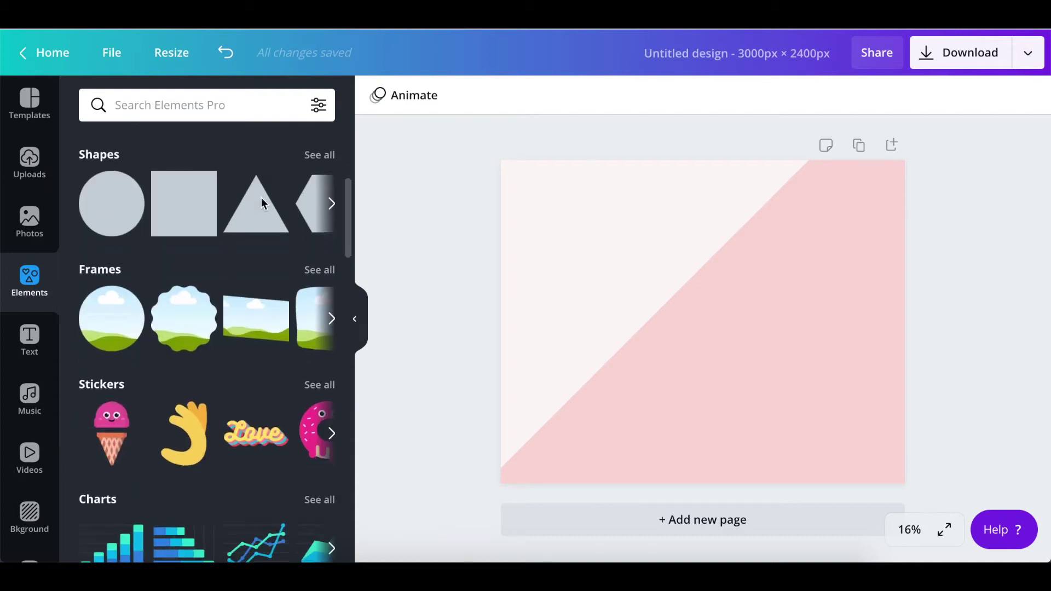
pyautogui.click(101, 271)
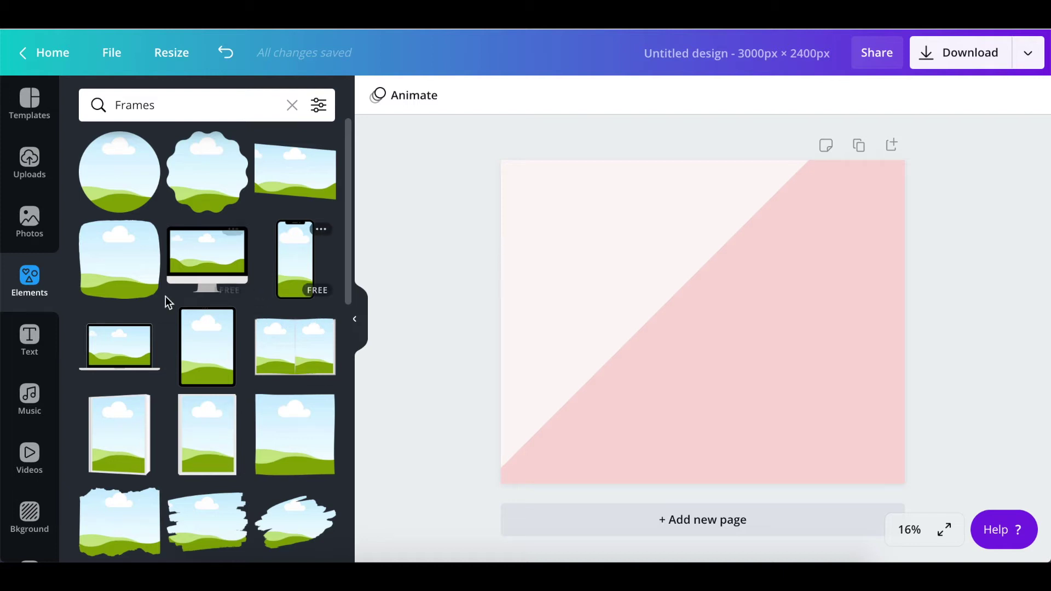
pyautogui.click(210, 357)
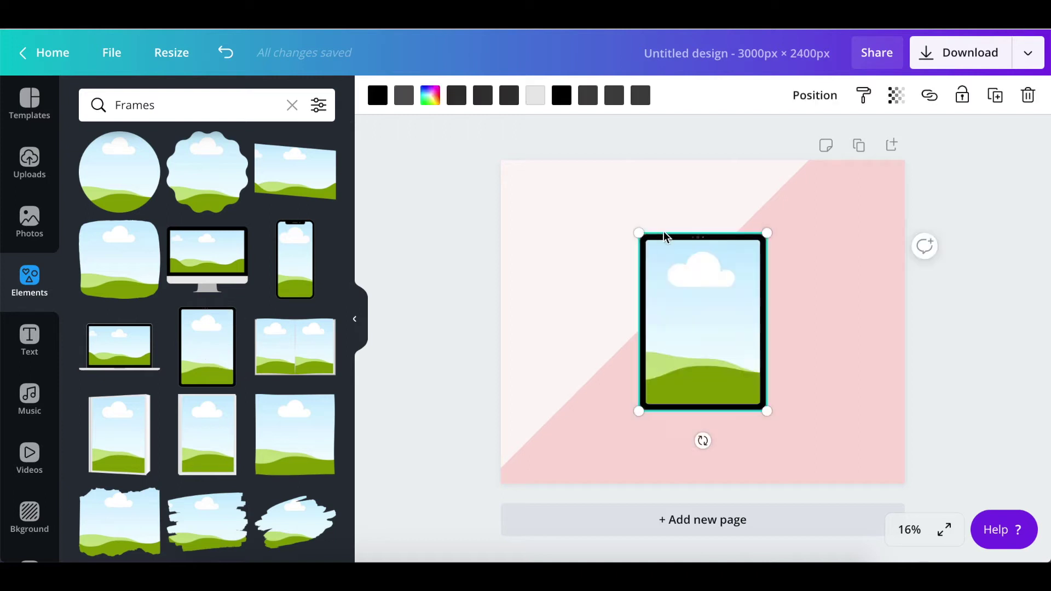
pyautogui.moveTo(638, 230); pyautogui.dragTo(577, 188)
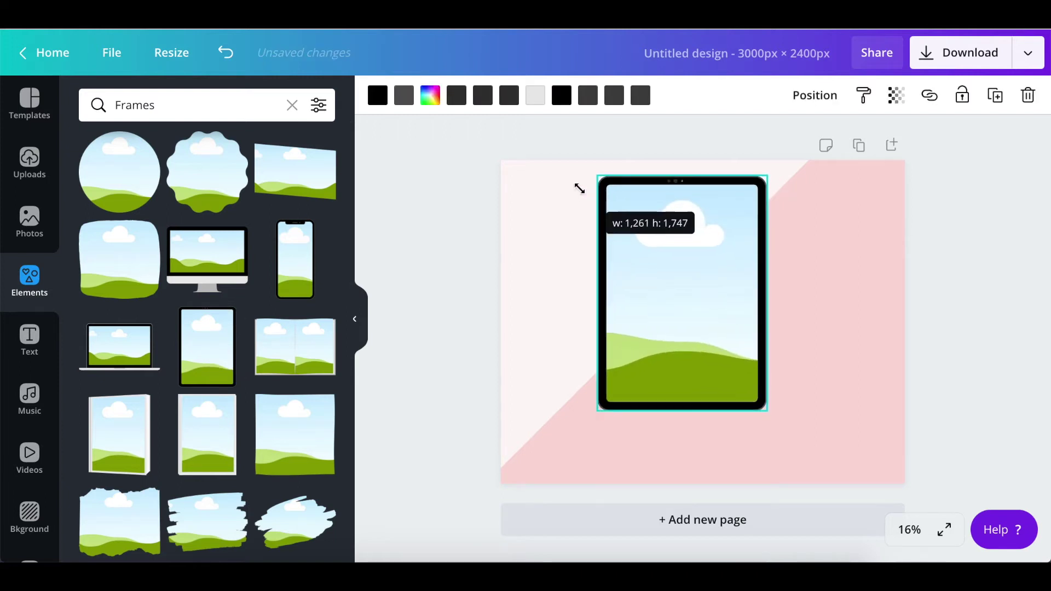
pyautogui.moveTo(767, 411); pyautogui.dragTo(819, 467)
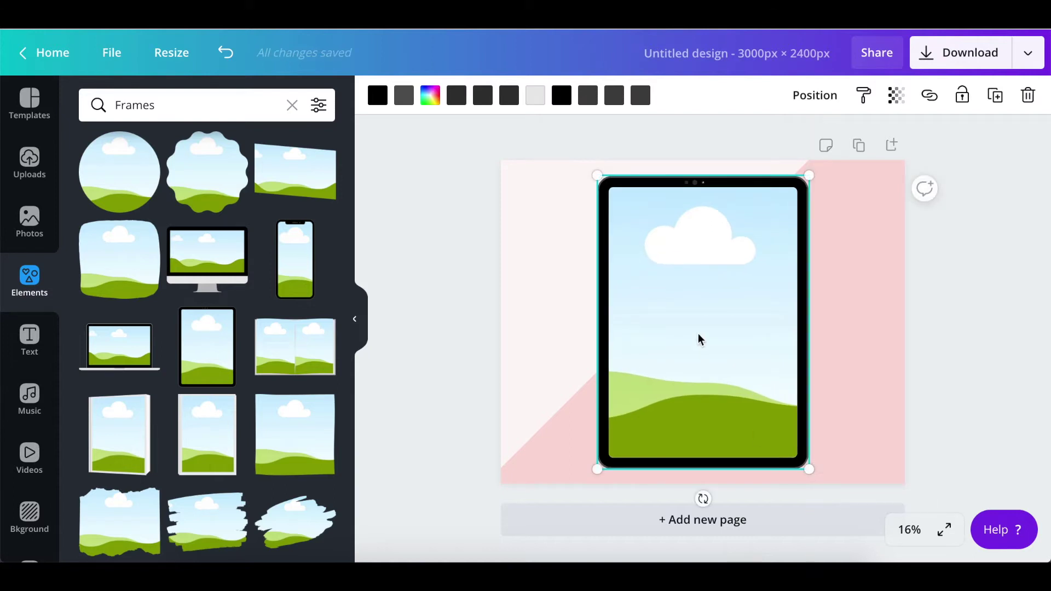
pyautogui.moveTo(695, 331)
pyautogui.mouseDown()
pyautogui.moveTo(713, 333)
pyautogui.moveTo(696, 335)
pyautogui.mouseUp()
pyautogui.click(955, 334)
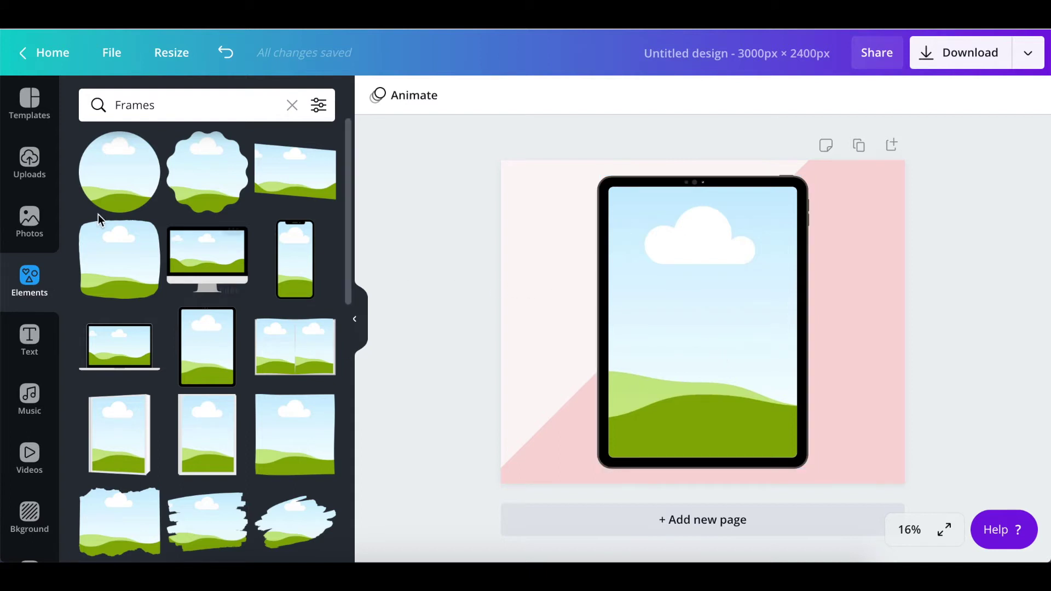
# Drag the Step-by-Step Roadmap image from the PS-Uploads 2 folder into the tablet frame
pyautogui.scroll(-3, 33, 429)
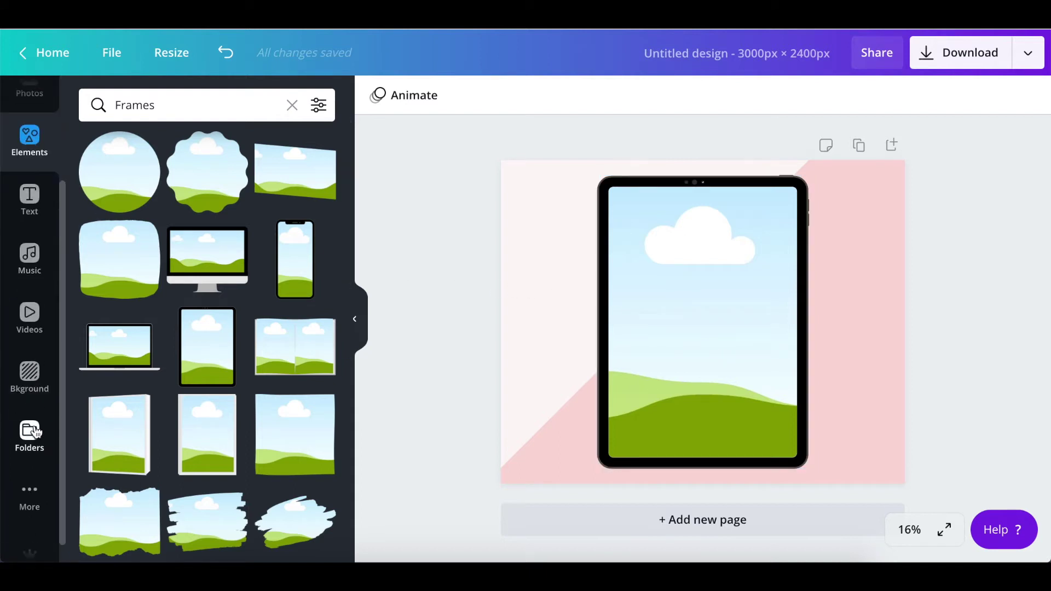
pyautogui.click(32, 424)
pyautogui.scroll(-2, 214, 470)
pyautogui.scroll(-2, 214, 470)
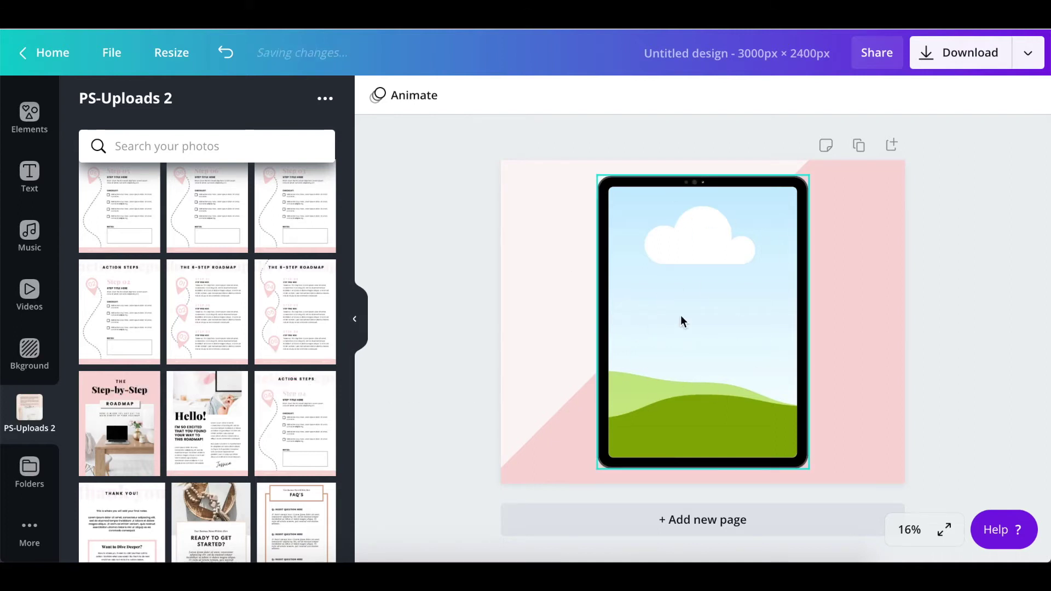
pyautogui.moveTo(125, 430); pyautogui.dragTo(652, 291)
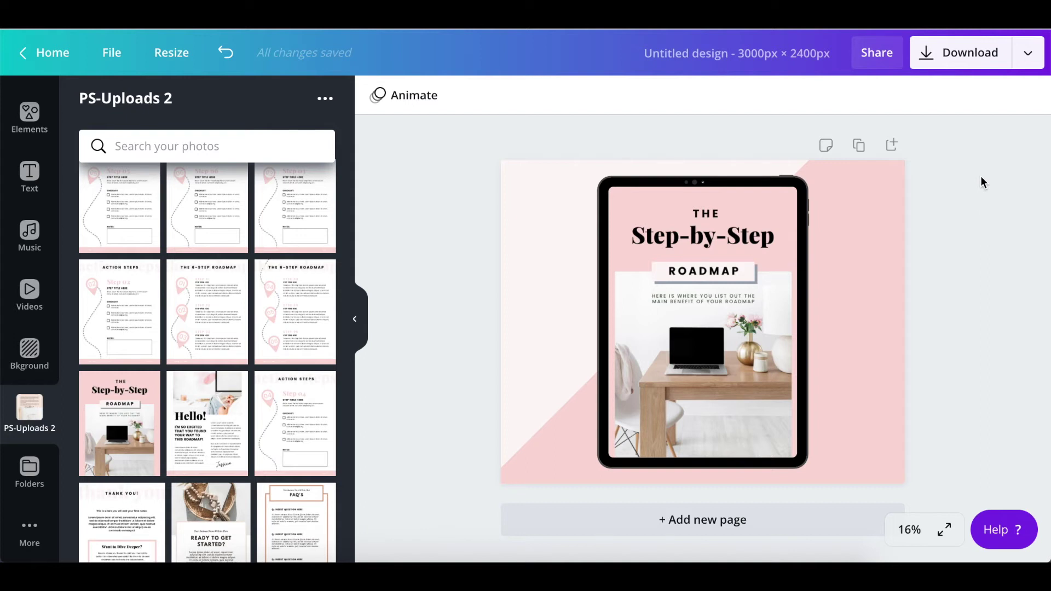
# Duplicate the mockup page and replace its tablet image with the Hello! welcome page
pyautogui.click(861, 149)
pyautogui.scroll(5, 963, 269)
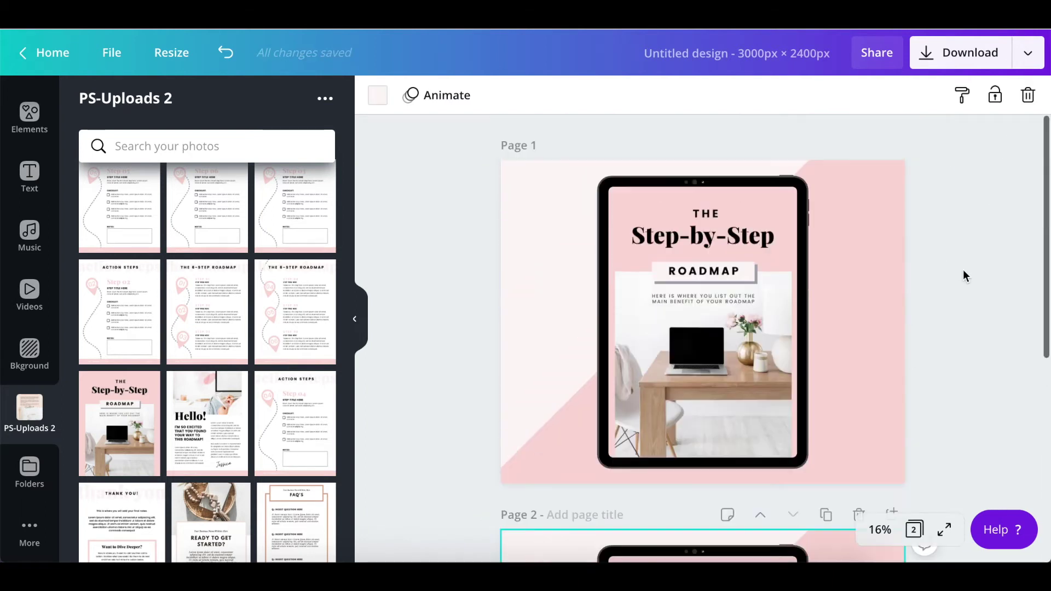
pyautogui.scroll(-5, 963, 270)
pyautogui.scroll(5, 963, 269)
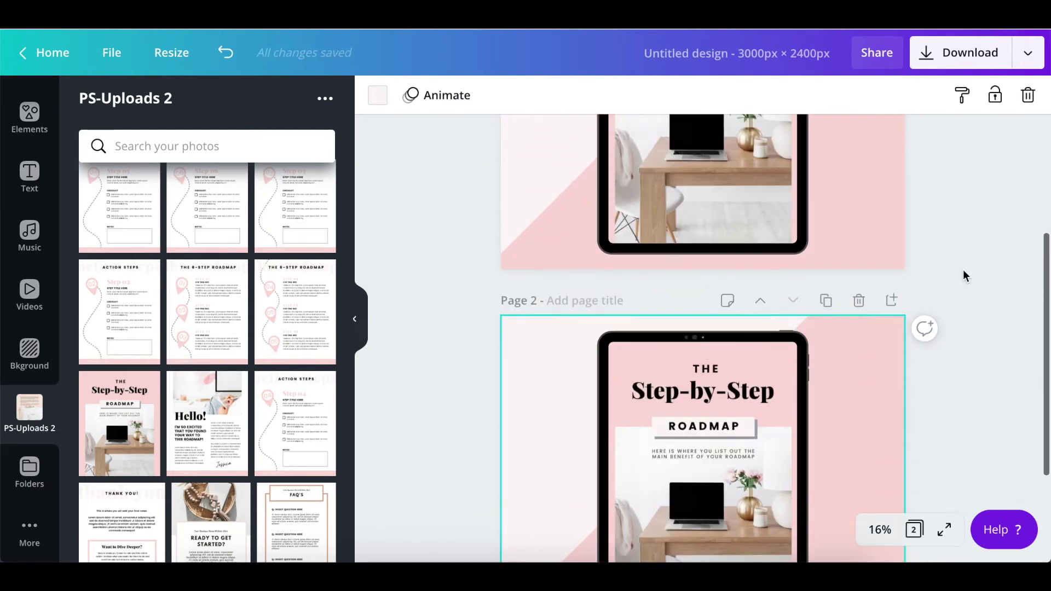
pyautogui.scroll(-5, 963, 272)
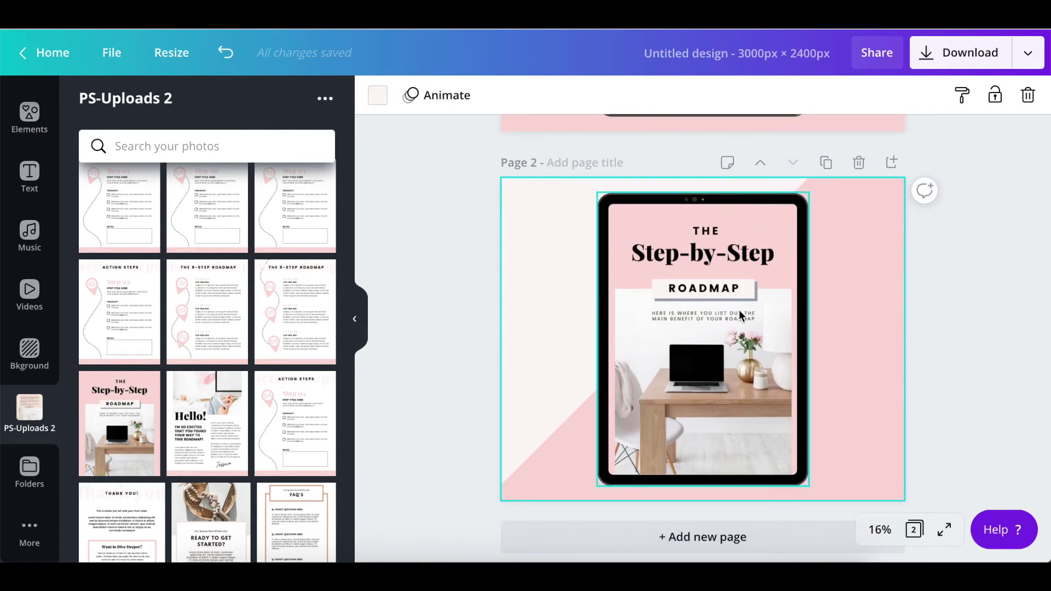
pyautogui.moveTo(202, 432); pyautogui.dragTo(676, 304)
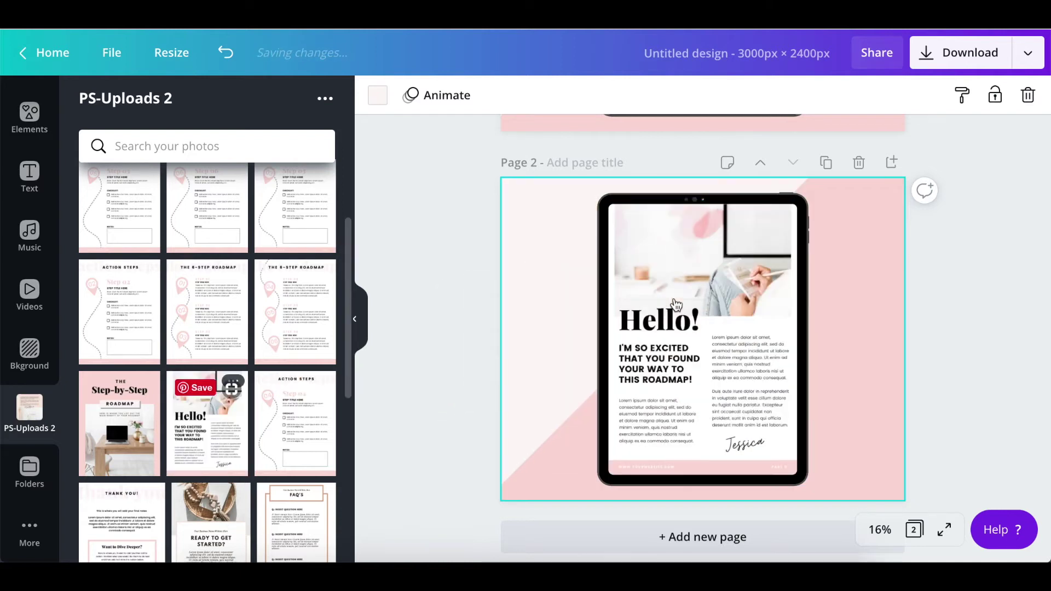
pyautogui.scroll(1, 1029, 320)
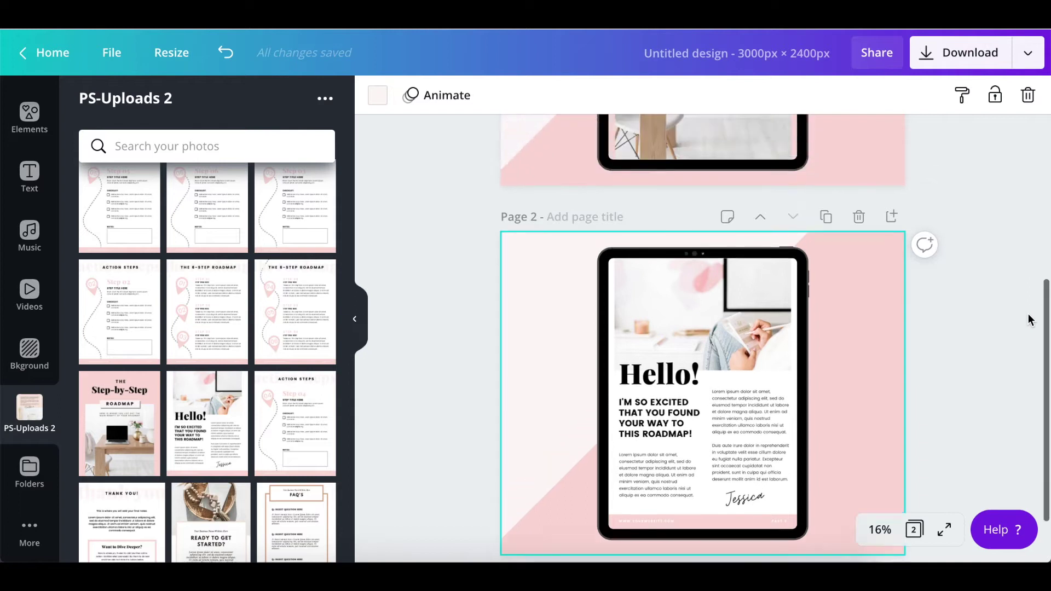
pyautogui.scroll(5, 1029, 320)
pyautogui.scroll(-4, 1029, 320)
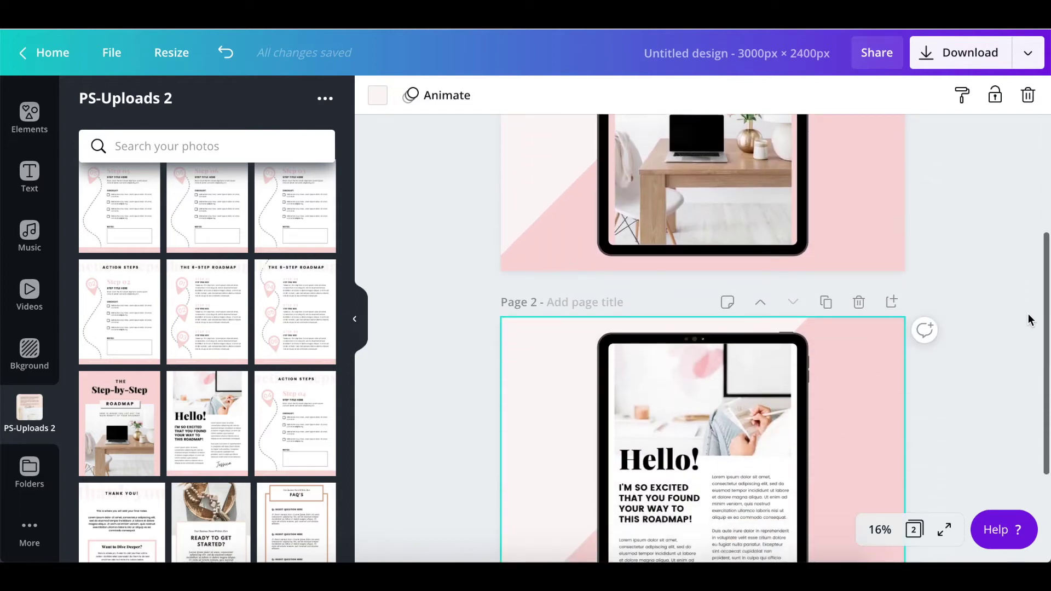
pyautogui.scroll(-3, 1029, 320)
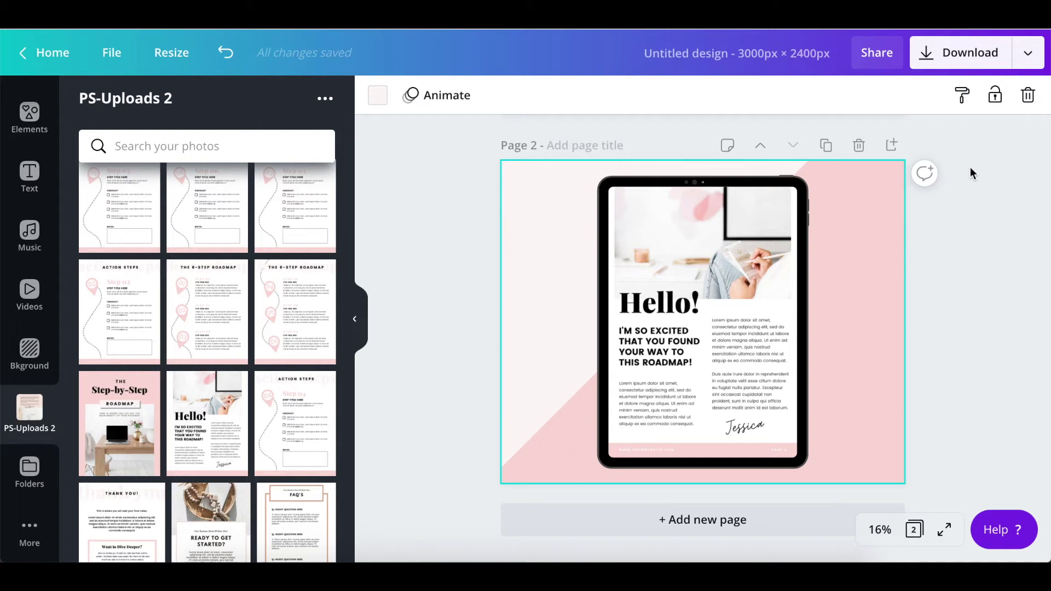
# Duplicate the page for the 6-step roadmap pages, placing each on the tablet screen
pyautogui.click(825, 145)
pyautogui.scroll(1, 206, 361)
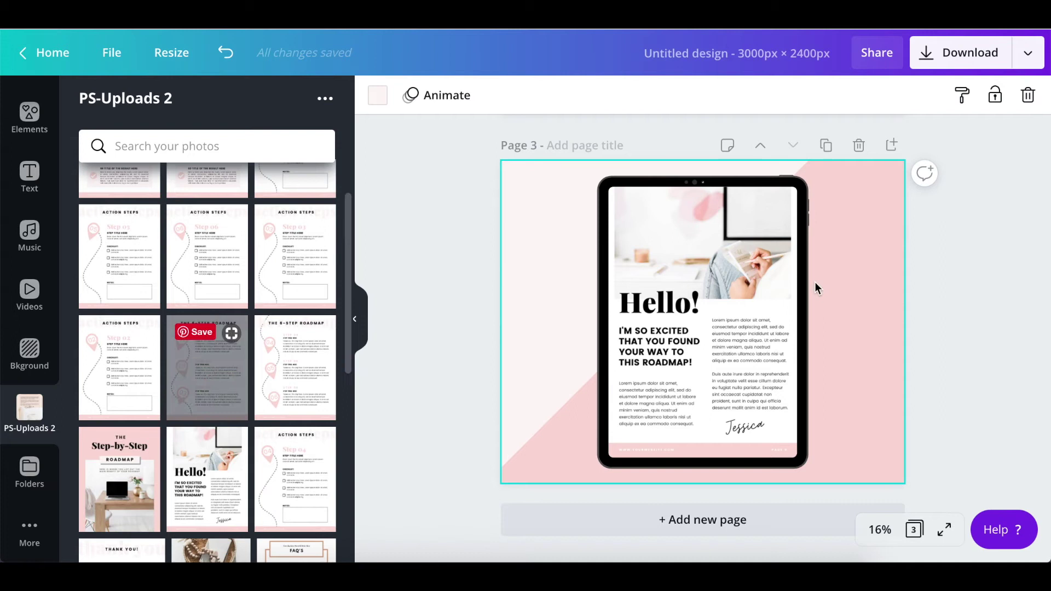
pyautogui.moveTo(295, 312); pyautogui.dragTo(702, 317)
pyautogui.click(826, 145)
pyautogui.moveTo(207, 311); pyautogui.dragTo(702, 318)
pyautogui.scroll(2, 311, 502)
pyautogui.moveTo(295, 219); pyautogui.dragTo(702, 318)
pyautogui.scroll(2, 706, 279)
# Add duplicated pages showing Action Steps Step 02, Step 03 and the End Result page
pyautogui.click(826, 243)
pyautogui.moveTo(132, 432); pyautogui.dragTo(702, 317)
pyautogui.click(826, 145)
pyautogui.moveTo(306, 328); pyautogui.dragTo(702, 318)
pyautogui.click(826, 145)
pyautogui.moveTo(207, 225); pyautogui.dragTo(630, 274)
# Add the final duplicated pages, ending with the Thank You page on the tablet
pyautogui.click(826, 143)
pyautogui.click(826, 144)
pyautogui.scroll(-1, 249, 440)
pyautogui.scroll(-2, 249, 440)
pyautogui.moveTo(121, 479); pyautogui.dragTo(702, 318)
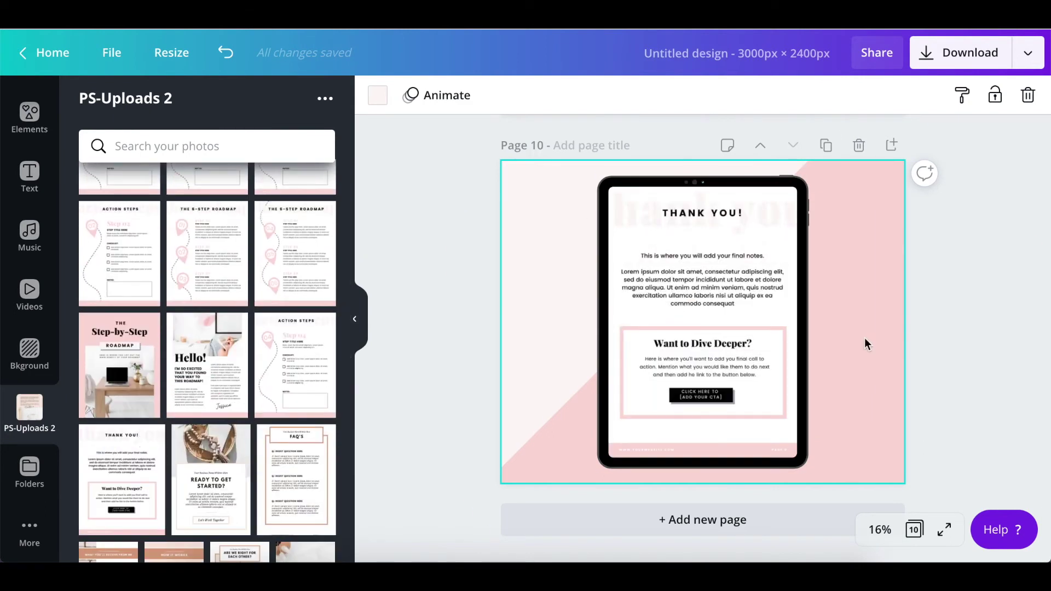
pyautogui.click(931, 303)
pyautogui.scroll(3, 995, 294)
pyautogui.scroll(15, 995, 296)
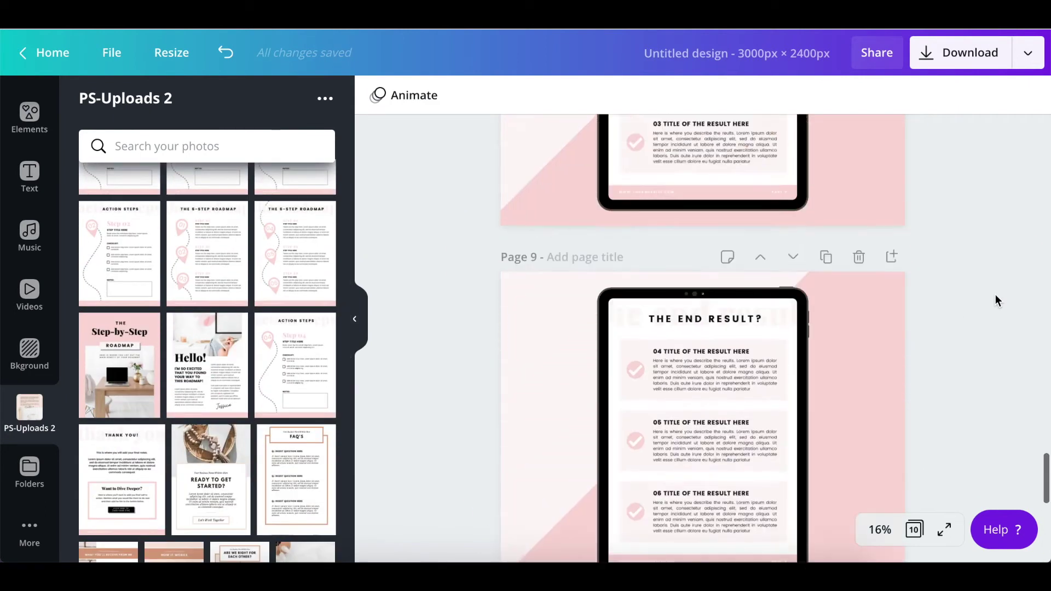
pyautogui.scroll(12, 995, 295)
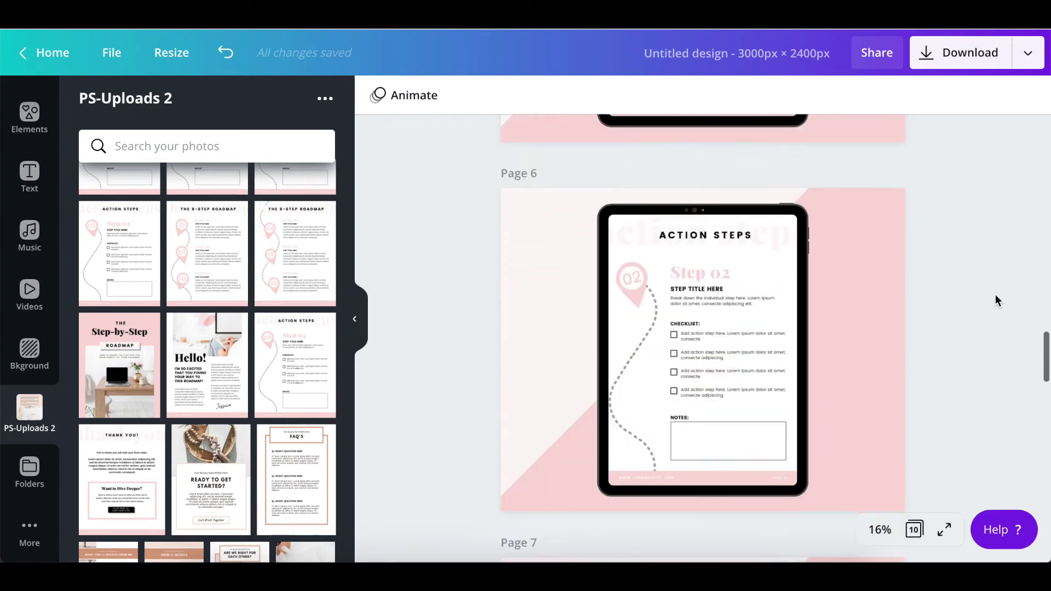
pyautogui.scroll(12, 995, 300)
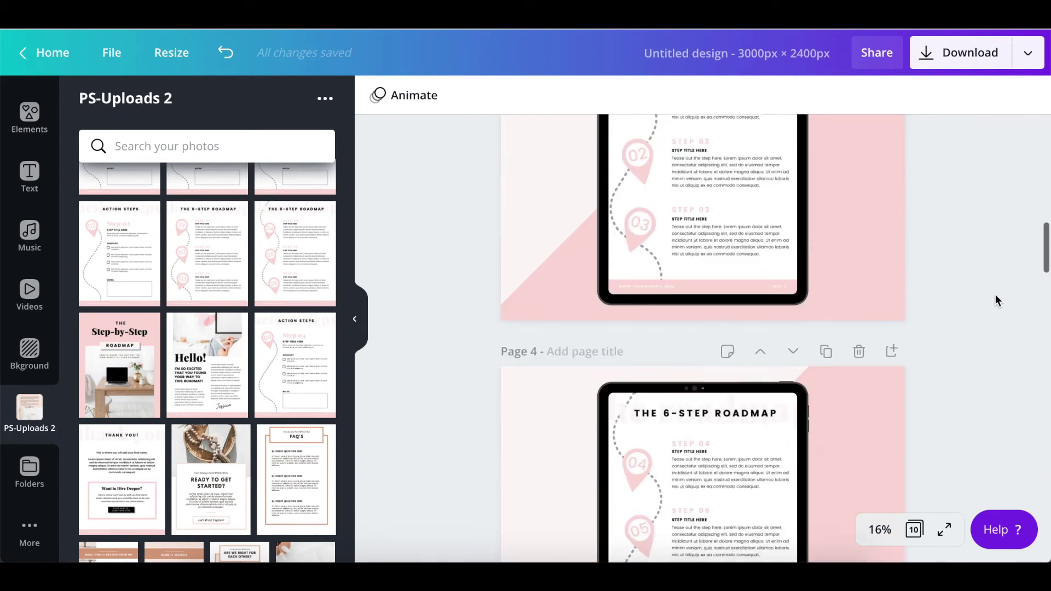
pyautogui.scroll(5, 995, 295)
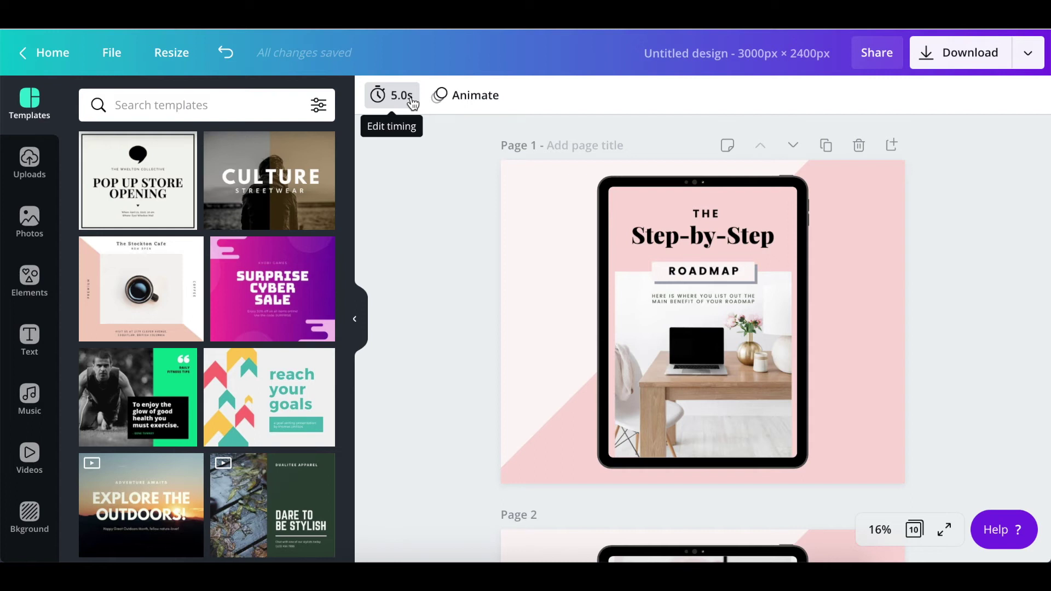
# Set pages 1 to 5 to a 1.0-second duration
pyautogui.click(523, 171)
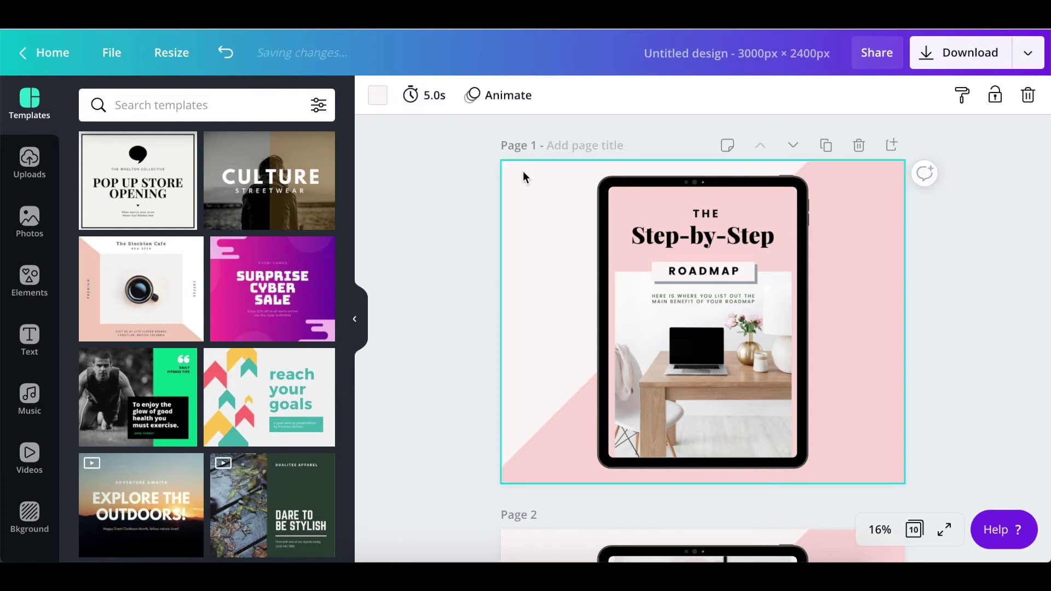
pyautogui.click(415, 103)
pyautogui.write('1')
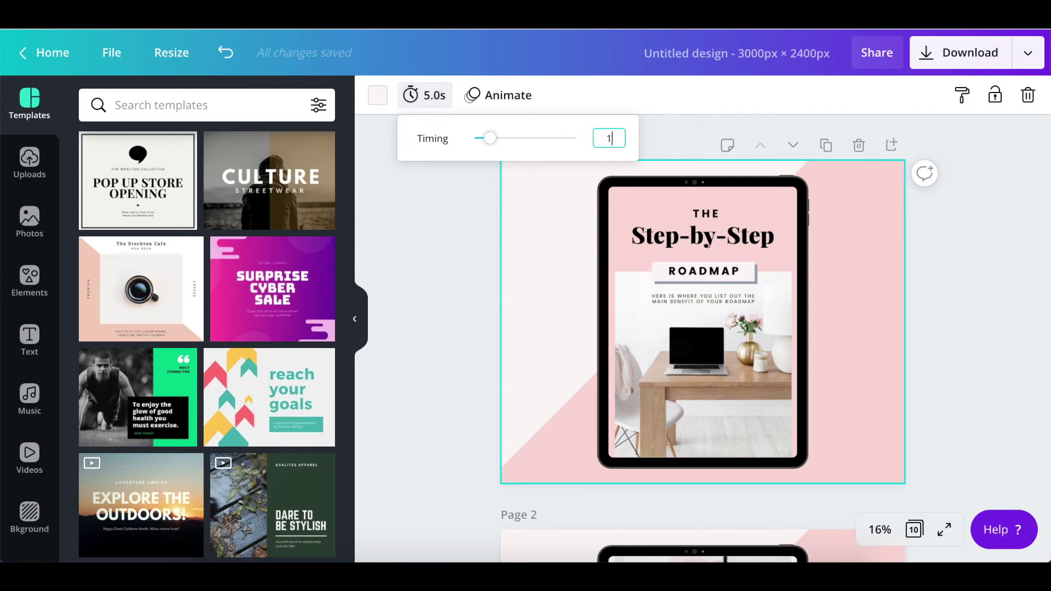
pyautogui.press('Return')
pyautogui.click(462, 239)
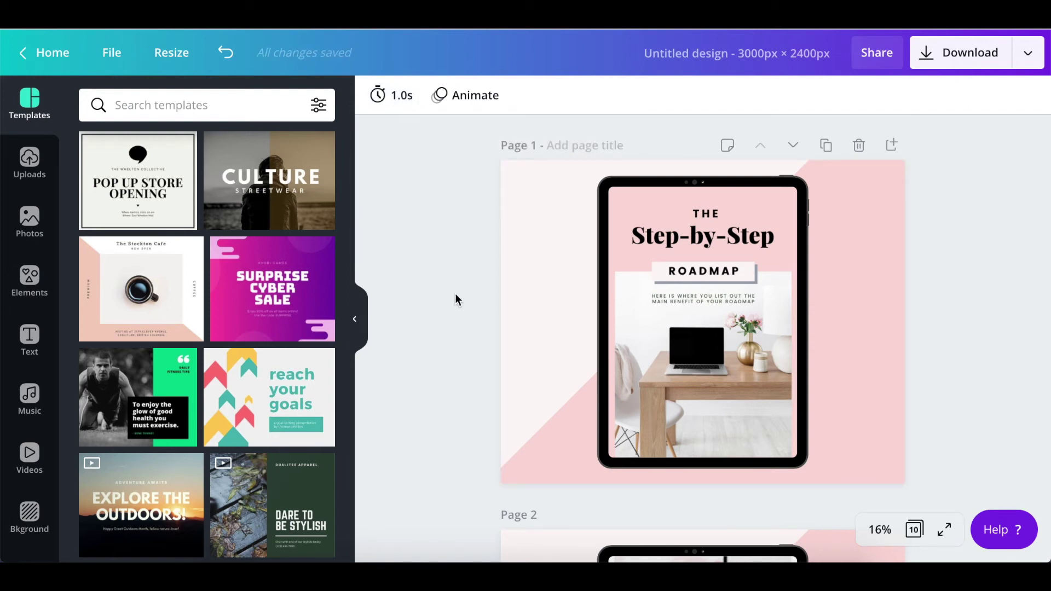
pyautogui.scroll(-5, 454, 293)
pyautogui.scroll(-2, 455, 293)
pyautogui.click(525, 250)
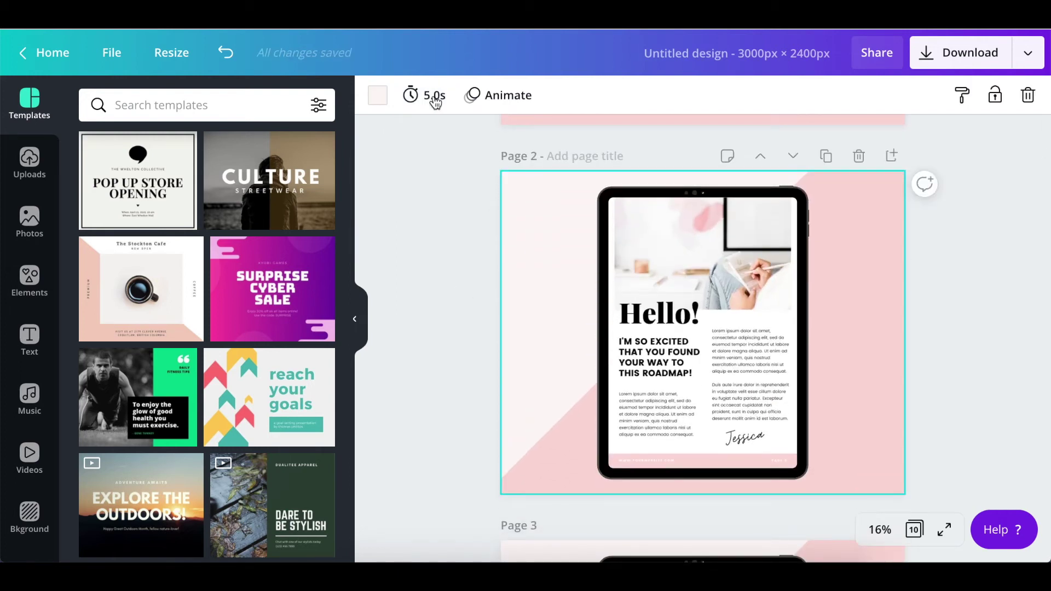
pyautogui.click(434, 98)
pyautogui.write('1')
pyautogui.press('Return')
pyautogui.scroll(-8, 425, 265)
pyautogui.click(525, 262)
pyautogui.click(425, 96)
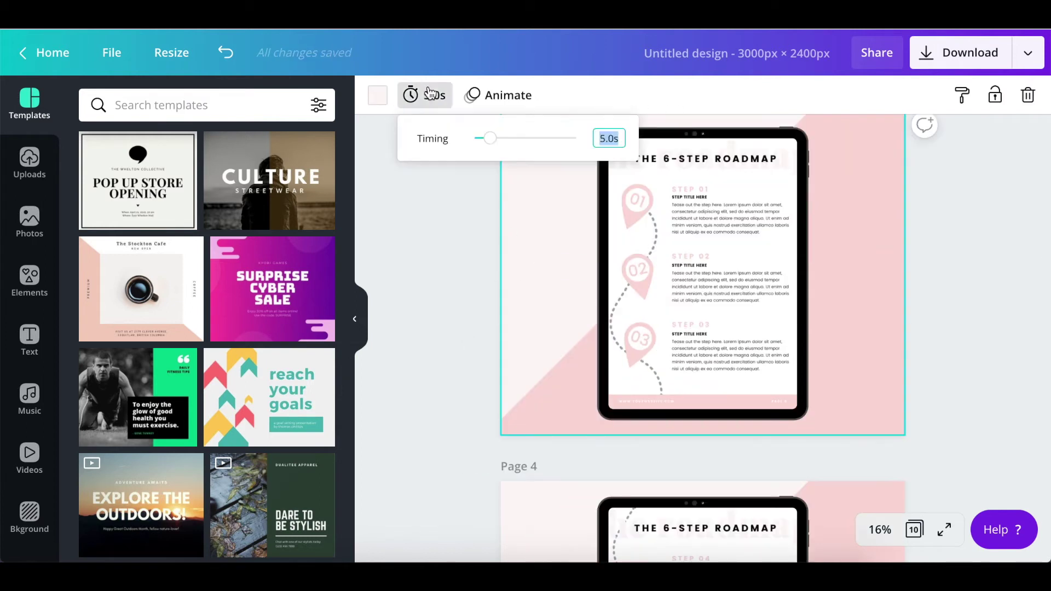
pyautogui.write('1')
pyautogui.scroll(-3, 460, 301)
pyautogui.click(526, 284)
pyautogui.click(424, 95)
pyautogui.write('1')
pyautogui.click(525, 263)
pyautogui.click(425, 96)
pyautogui.write('1')
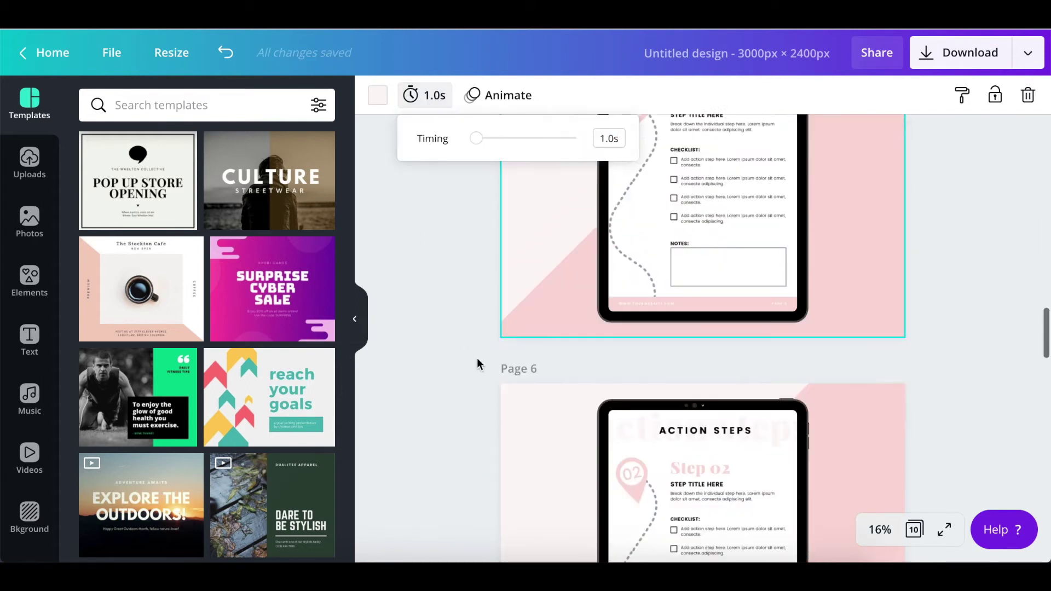
# Set pages 6 to 10 to a 1.0-second duration
pyautogui.click(526, 273)
pyautogui.click(424, 96)
pyautogui.write('1')
pyautogui.scroll(-5, 462, 312)
pyautogui.click(526, 306)
pyautogui.click(424, 96)
pyautogui.write('1')
pyautogui.click(525, 263)
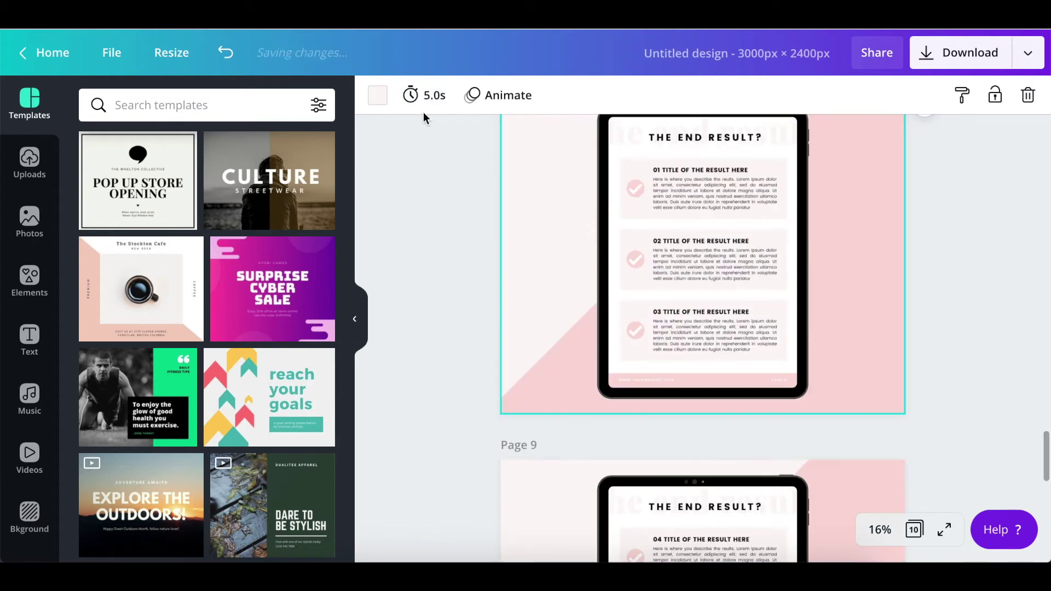
pyautogui.click(424, 96)
pyautogui.write('1')
pyautogui.scroll(-3, 447, 367)
pyautogui.click(526, 273)
pyautogui.click(424, 95)
pyautogui.write('1')
pyautogui.scroll(-5, 460, 301)
pyautogui.click(526, 262)
pyautogui.click(424, 95)
pyautogui.write('1')
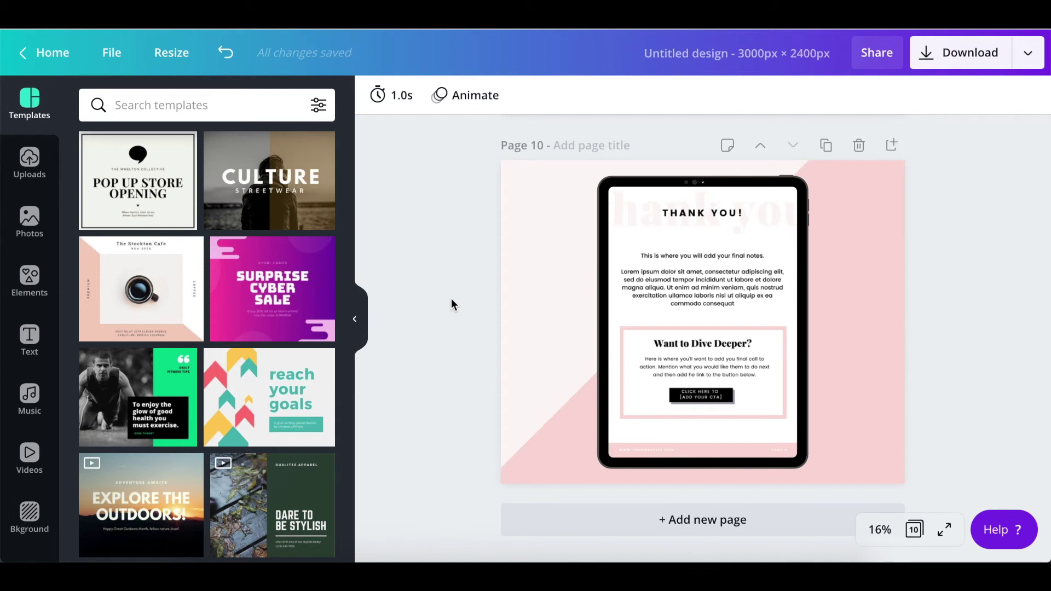
pyautogui.scroll(3, 459, 255)
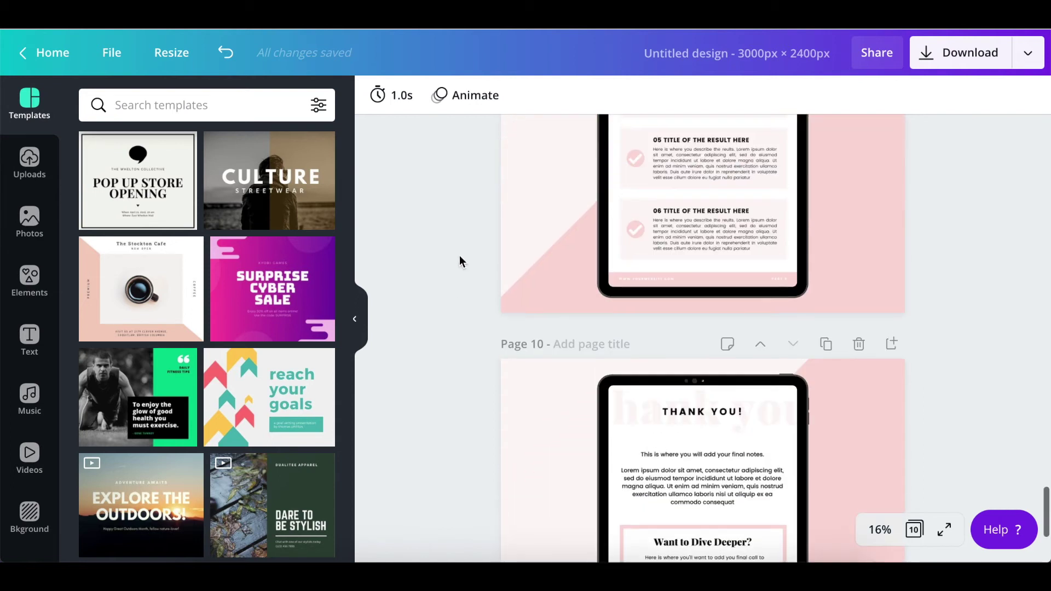
pyautogui.click(472, 104)
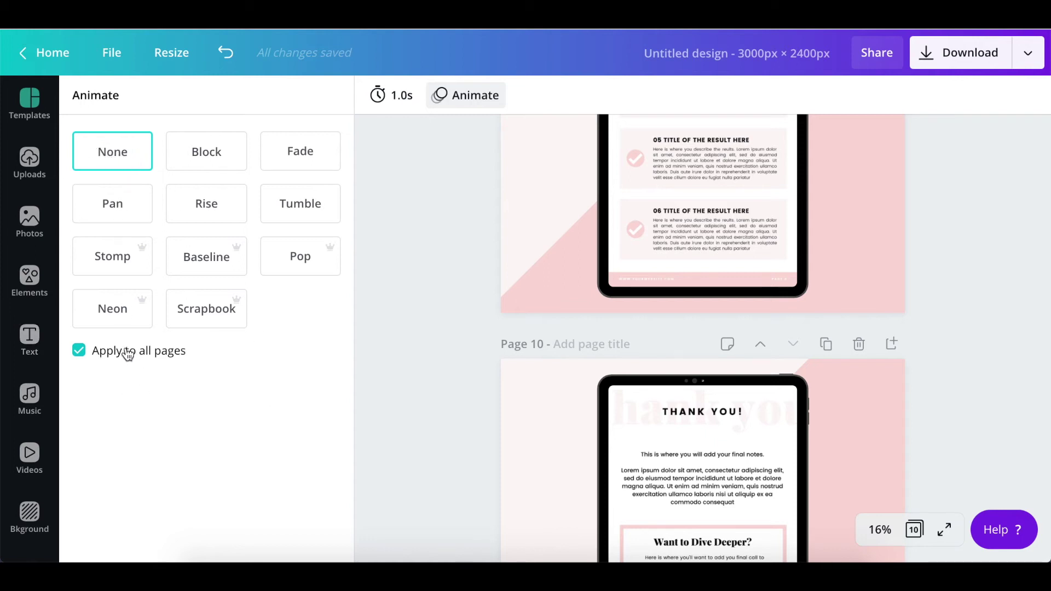
pyautogui.click(406, 348)
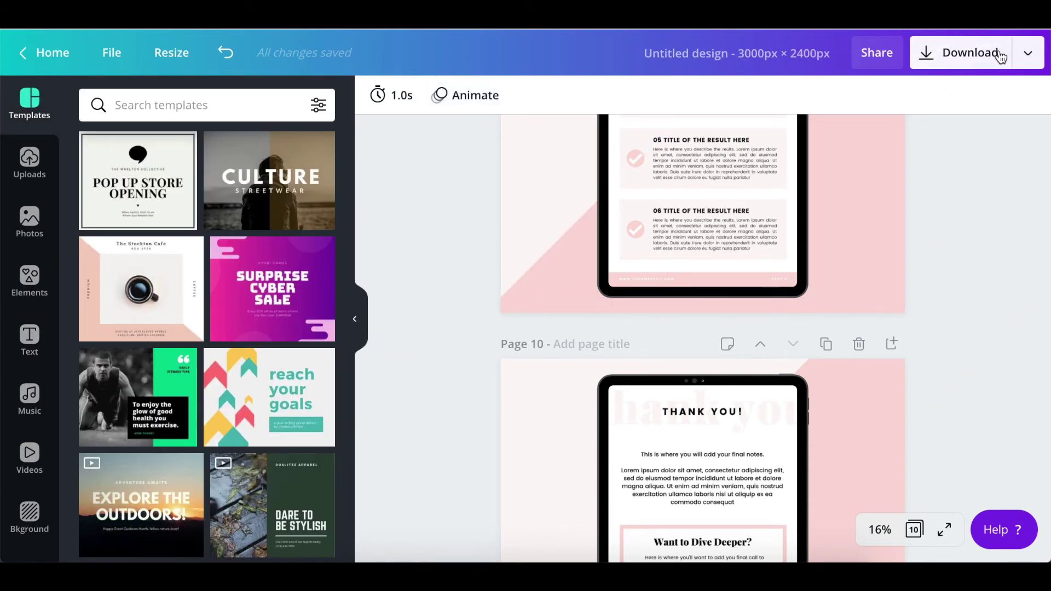
# Download all ten pages as an MP4 video and open the resulting Untitled design .mp4
pyautogui.click(930, 55)
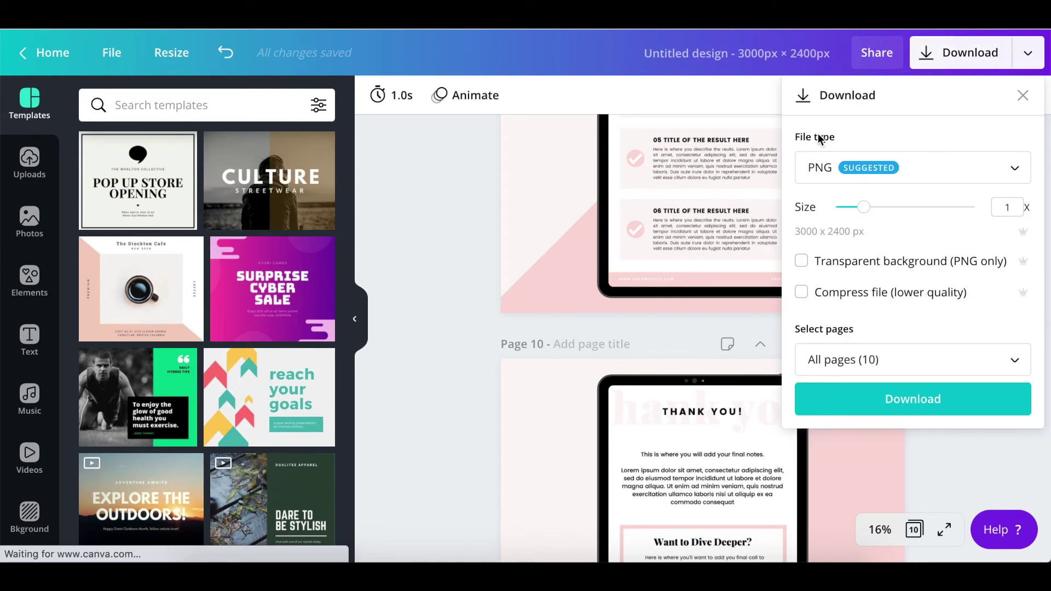
pyautogui.click(1016, 173)
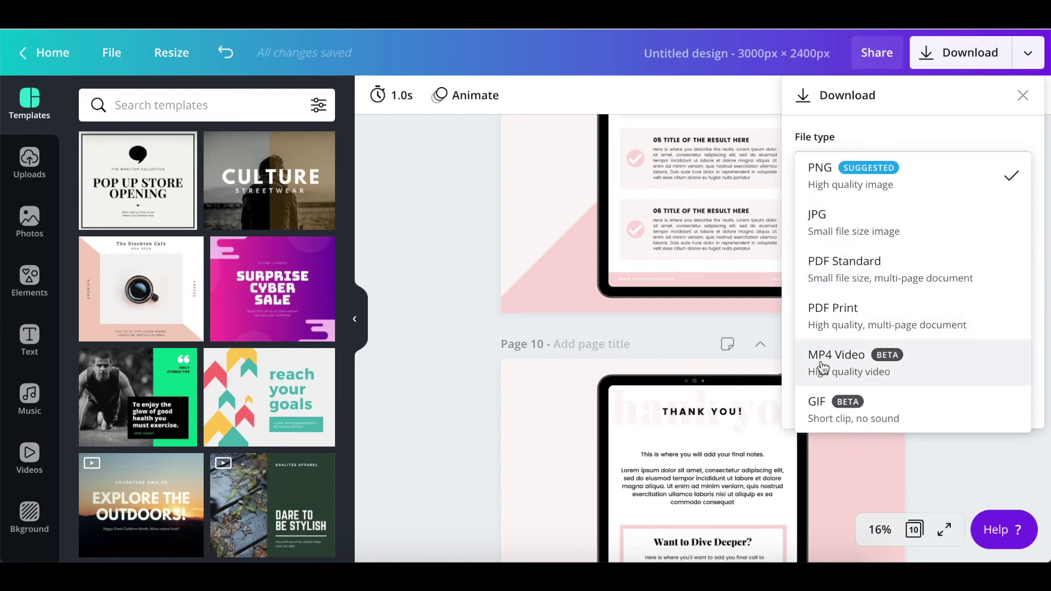
pyautogui.click(849, 362)
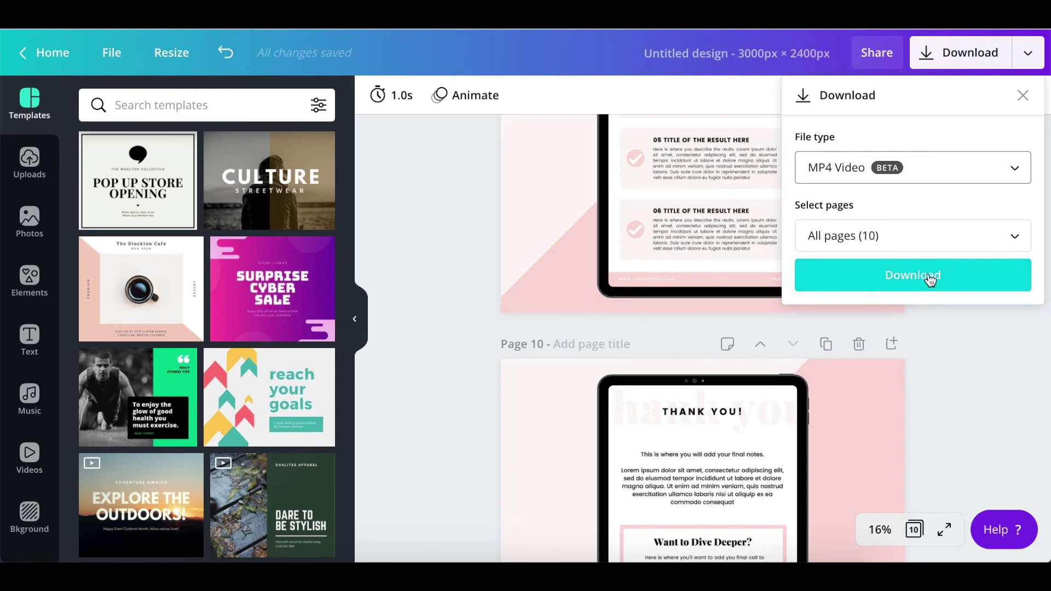
pyautogui.click(908, 280)
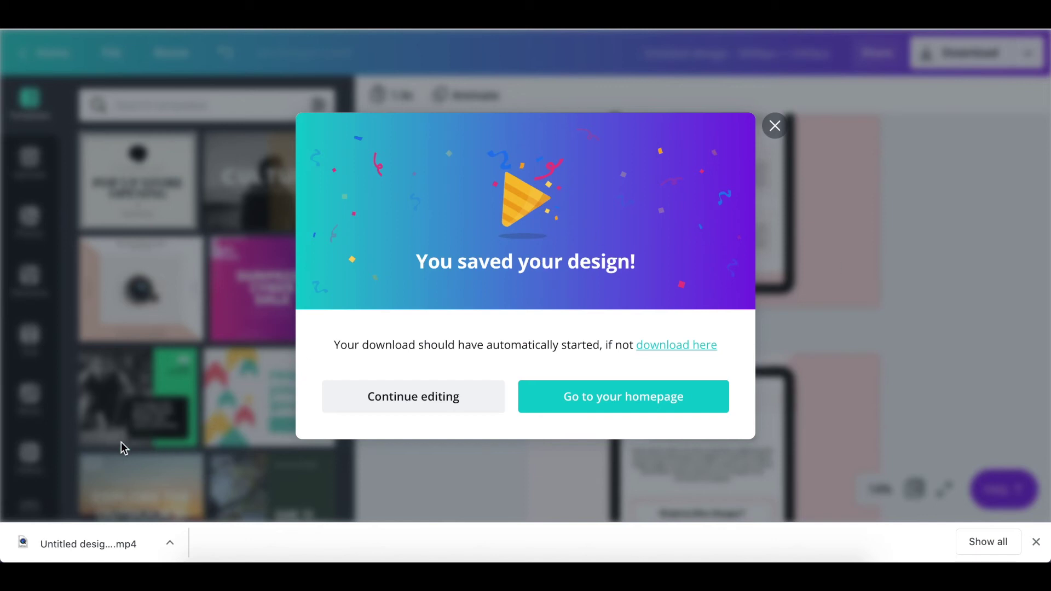
pyautogui.click(82, 543)
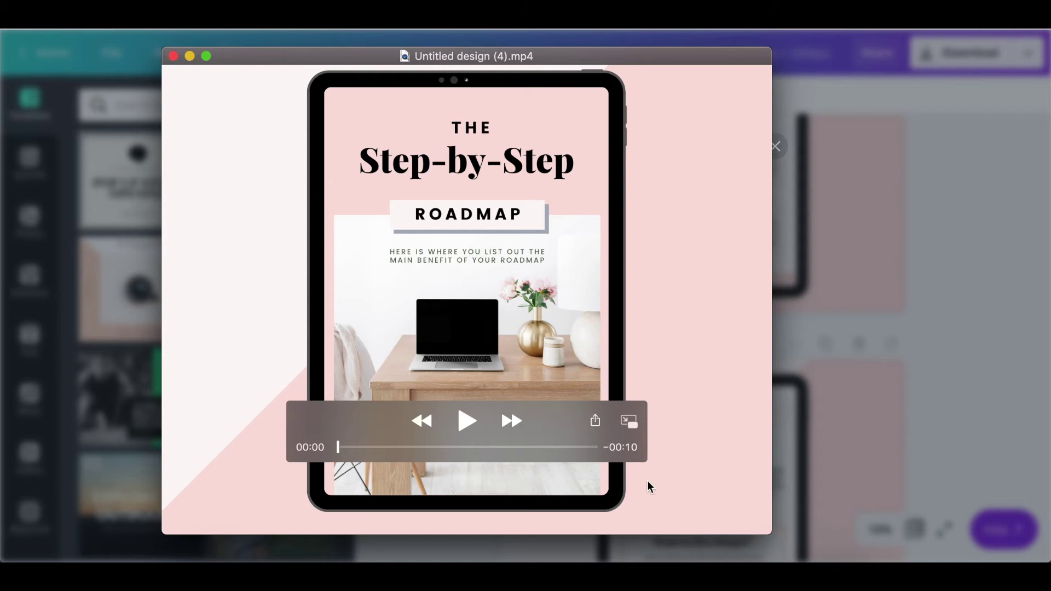
# Play the exported tablet mockup video in QuickTime Player
pyautogui.click(467, 421)
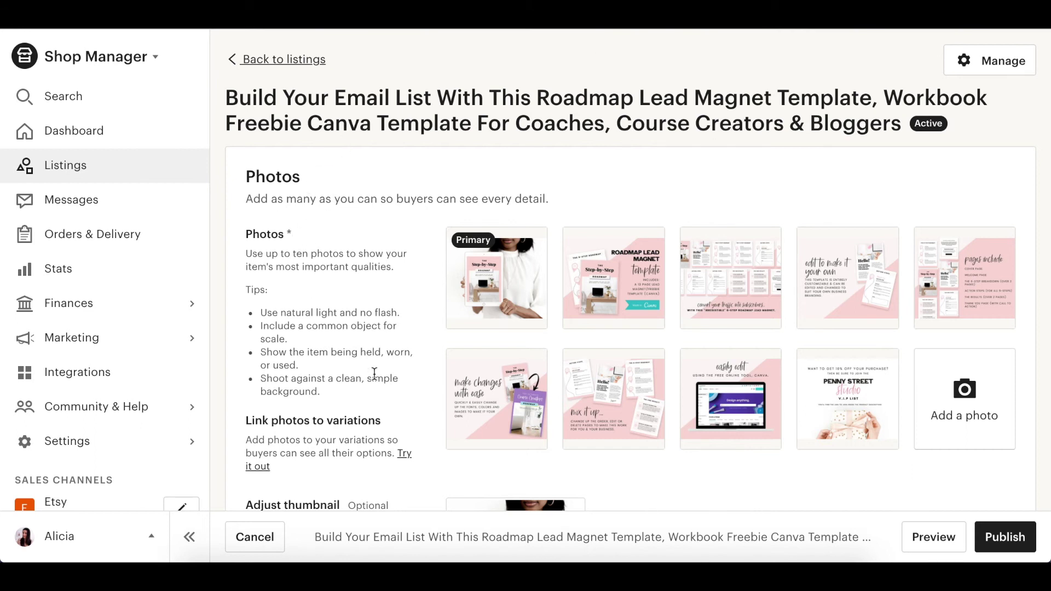
# Scroll down to the listing's Video section and play the uploaded tablet mockup video preview
pyautogui.scroll(-5, 374, 373)
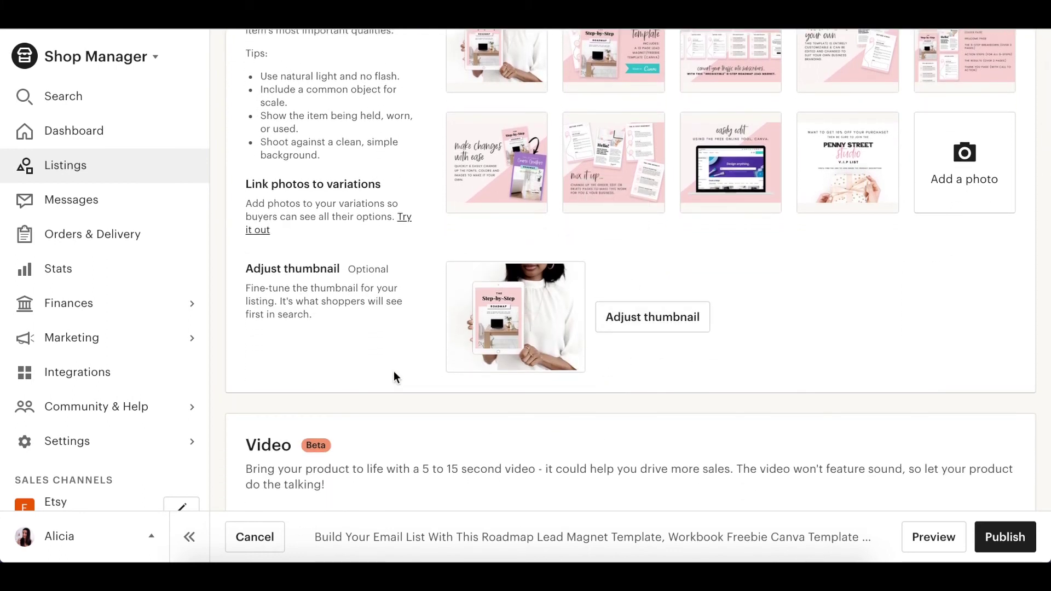
pyautogui.scroll(-4, 394, 375)
pyautogui.scroll(-2, 392, 371)
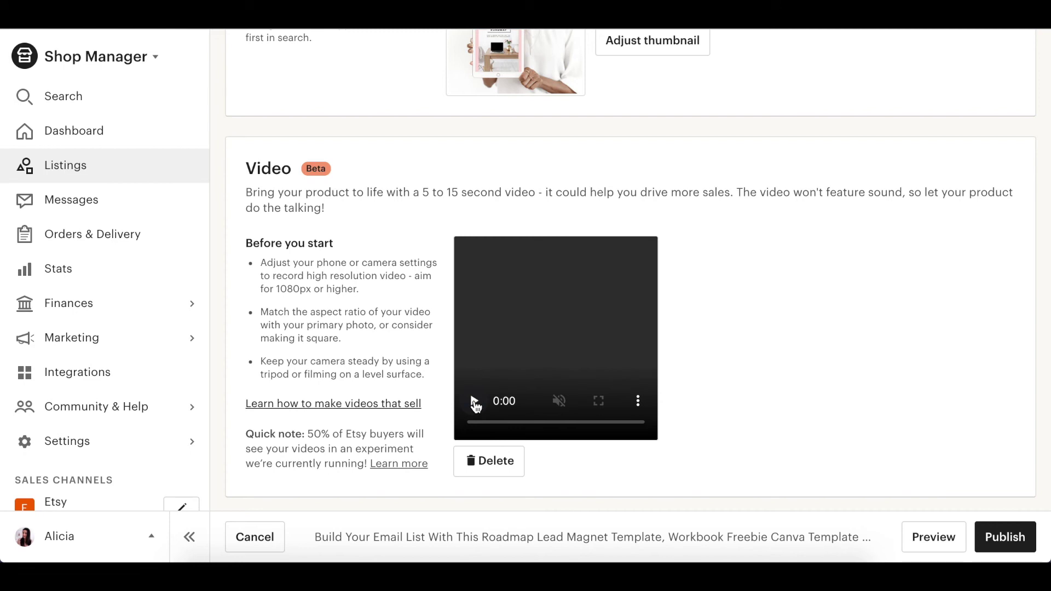
pyautogui.click(474, 402)
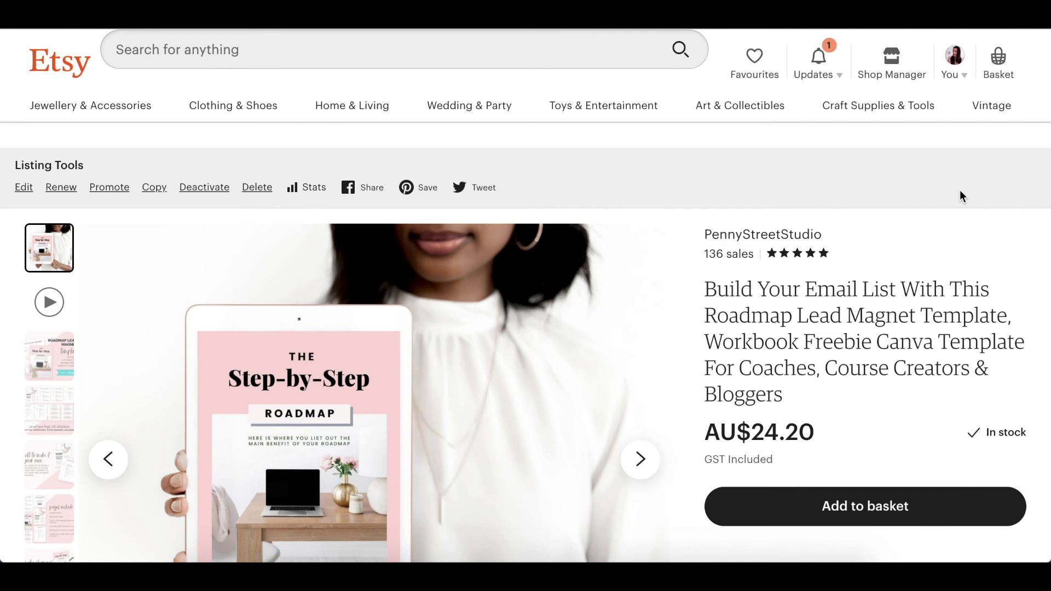
# Play the tablet mockup video in the live listing's gallery, then scroll the editor to its Video section
pyautogui.scroll(-5, 680, 290)
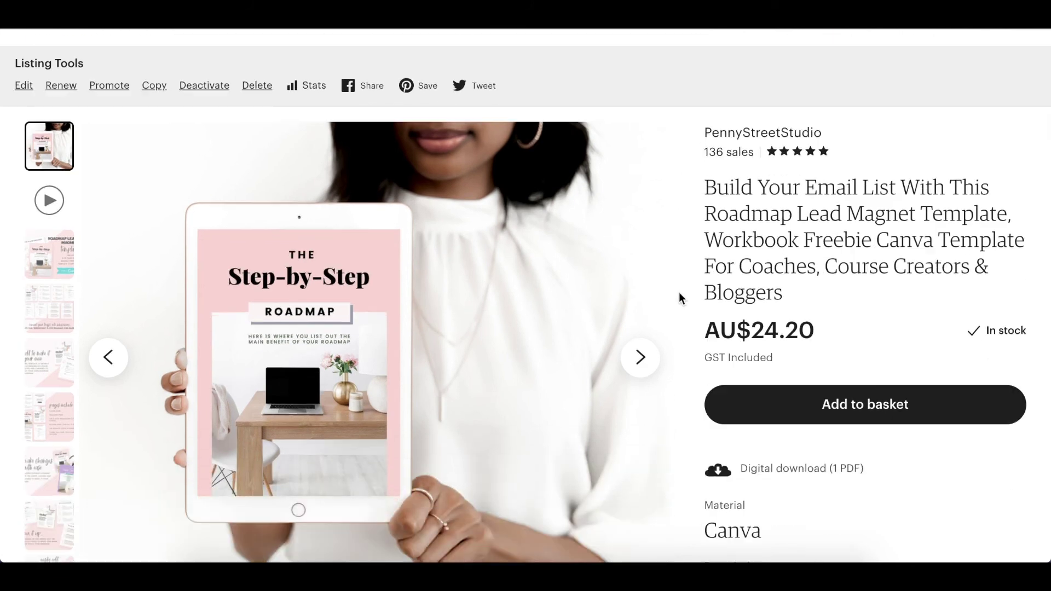
pyautogui.scroll(3, 679, 294)
pyautogui.scroll(-1, 679, 299)
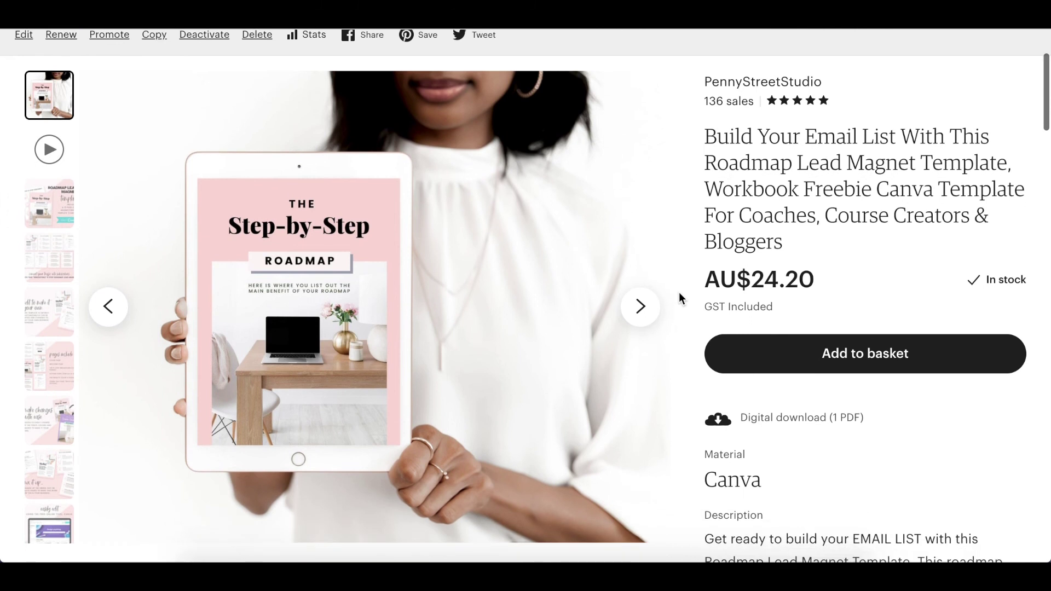
pyautogui.click(640, 306)
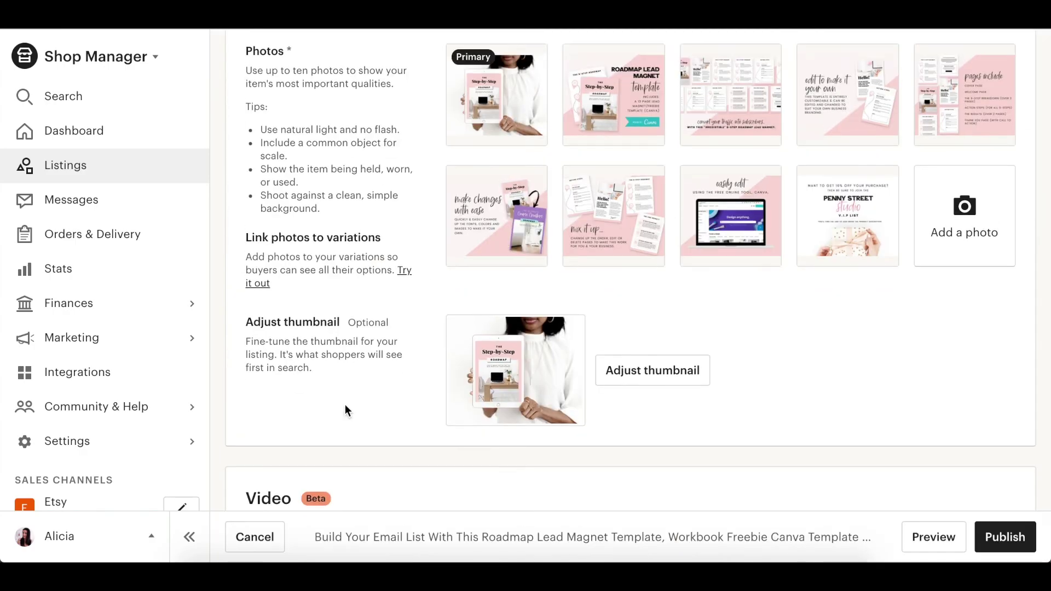
pyautogui.scroll(-6, 344, 404)
pyautogui.scroll(-1, 345, 409)
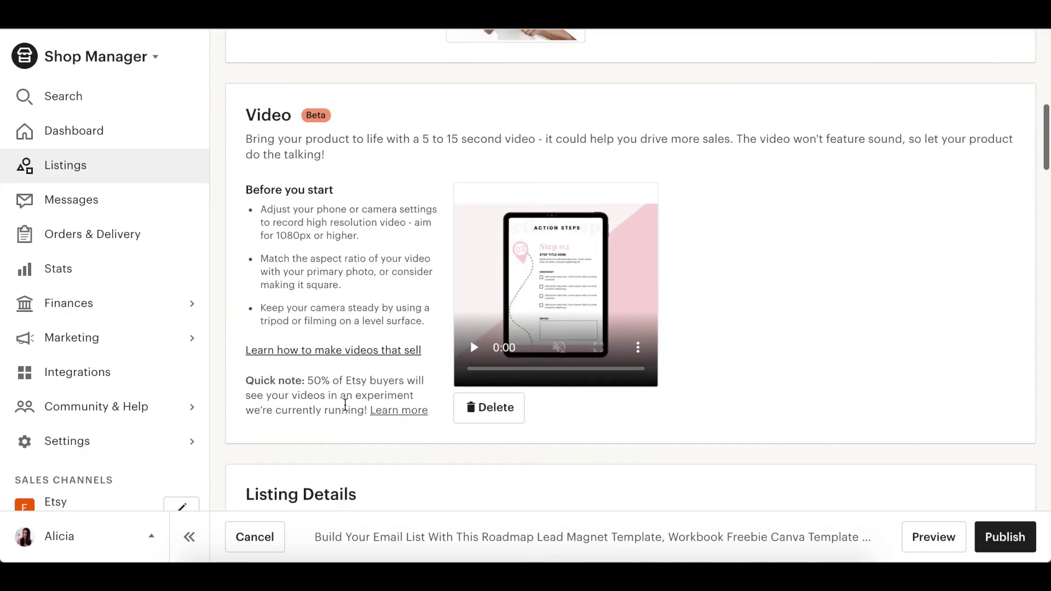